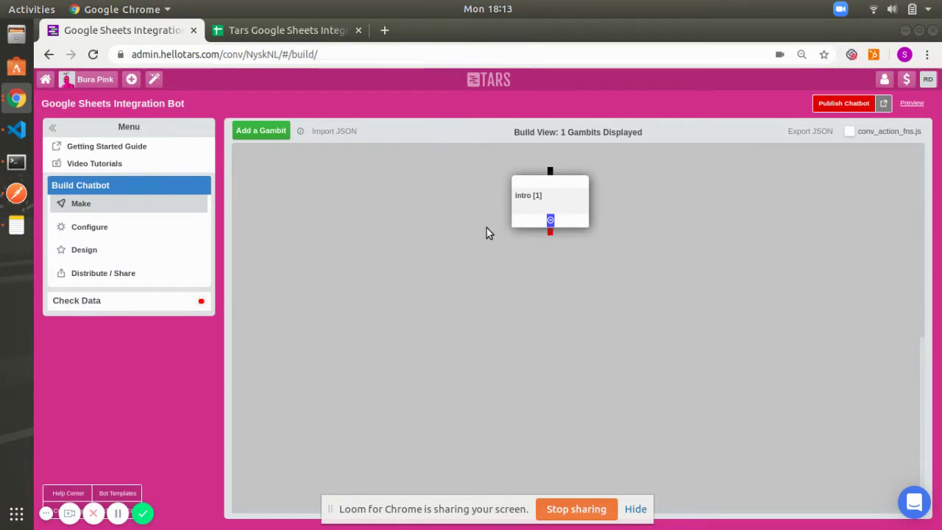
# - Add a gambit, place it below the intro gambit, and connect the intro gambit's output to it
pyautogui.click(561, 200)
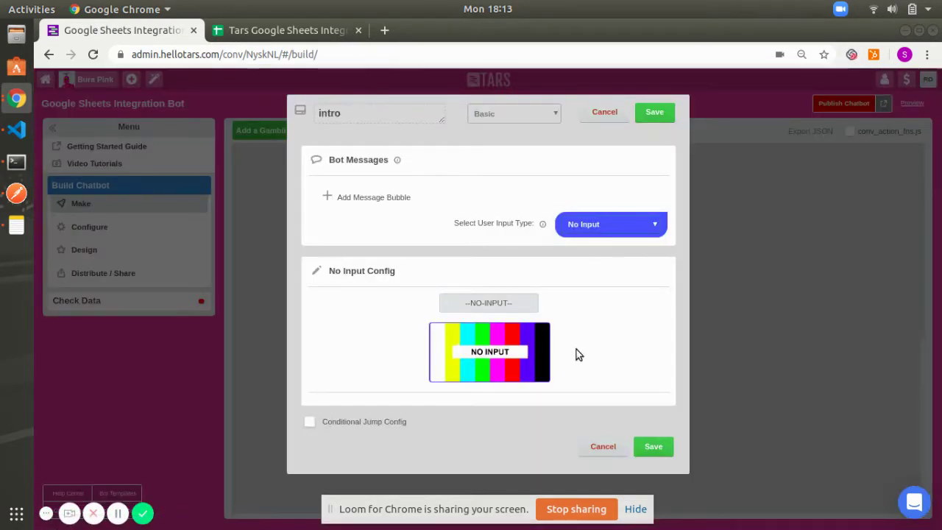
pyautogui.click(606, 112)
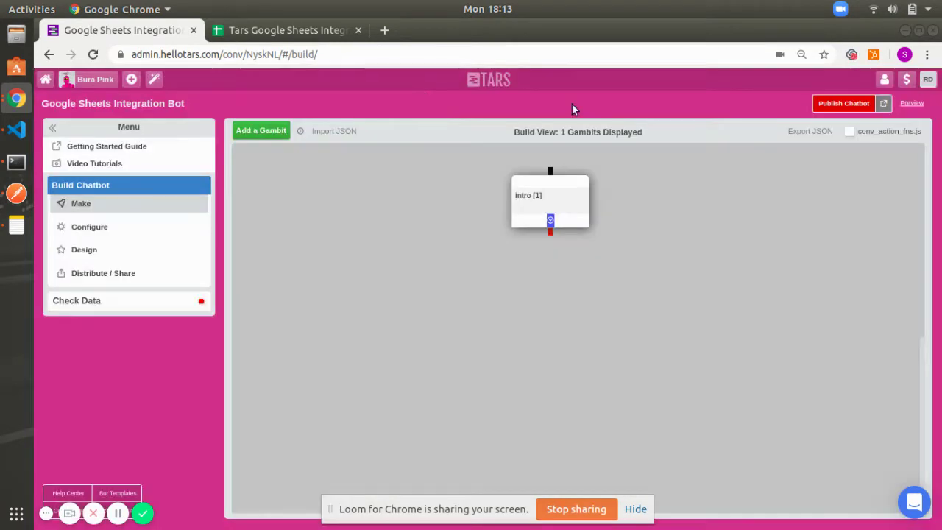
pyautogui.click(280, 130)
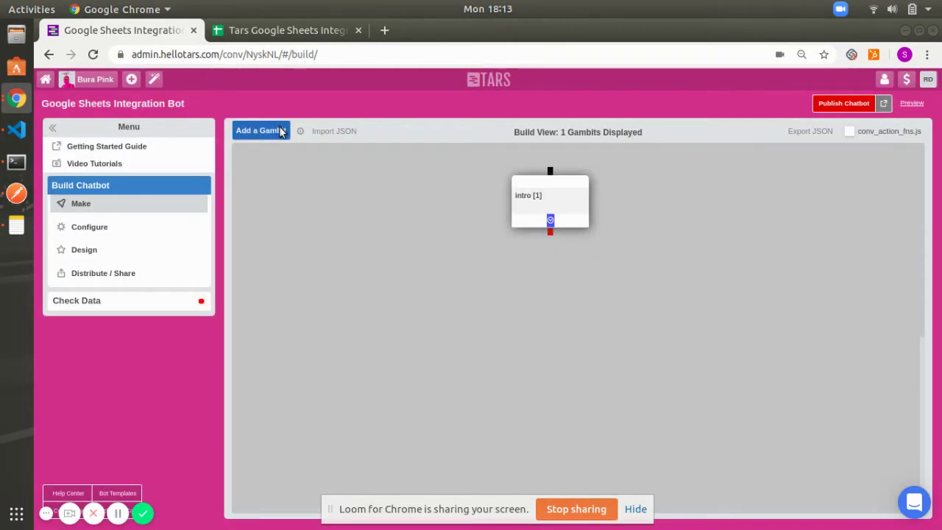
pyautogui.click(287, 31)
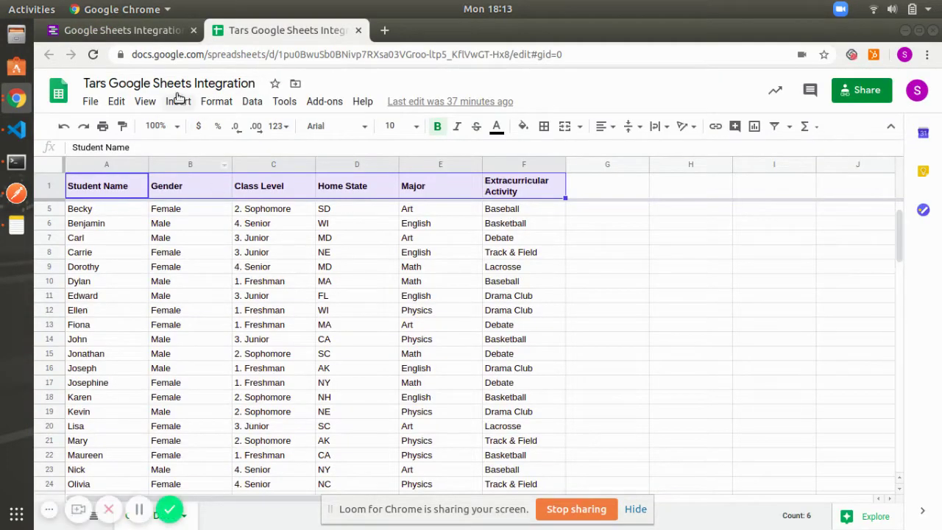
pyautogui.click(150, 32)
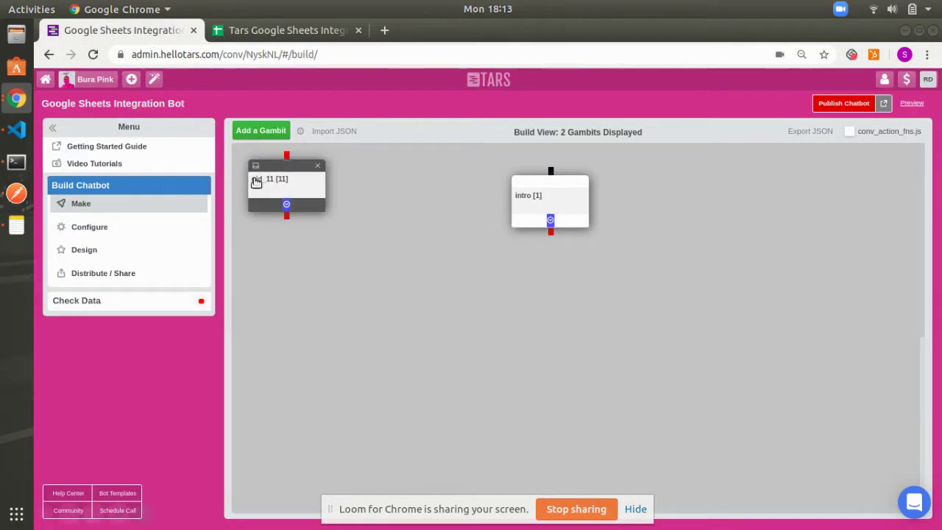
pyautogui.moveTo(261, 179); pyautogui.dragTo(521, 286)
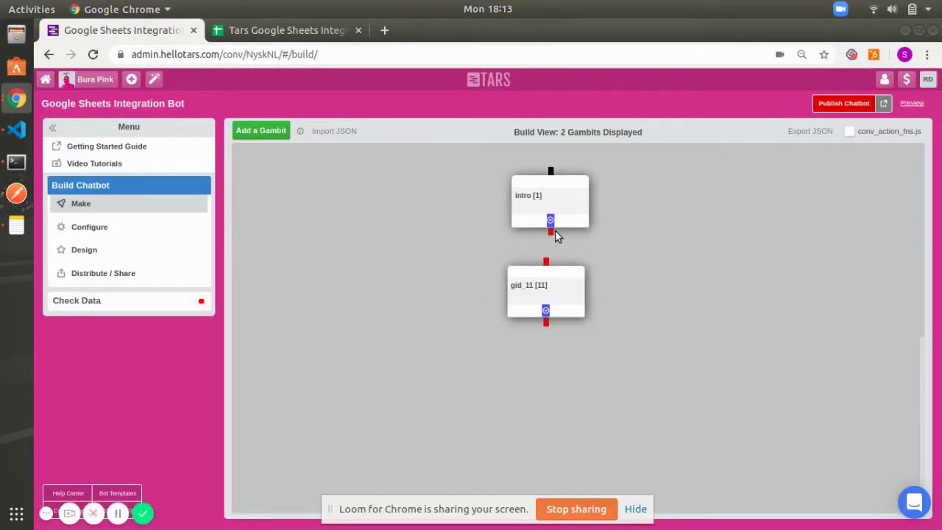
pyautogui.moveTo(550, 231); pyautogui.dragTo(548, 295)
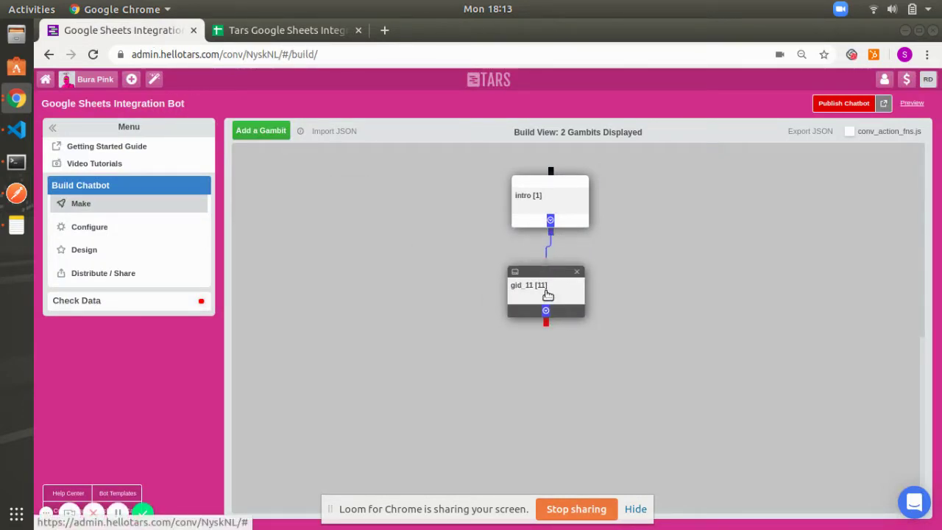
# - Rename the new gambit to googlesheets_call and change its type to API Config
pyautogui.click(547, 295)
pyautogui.click(393, 123)
pyautogui.hotkey('ctrl', 'a')
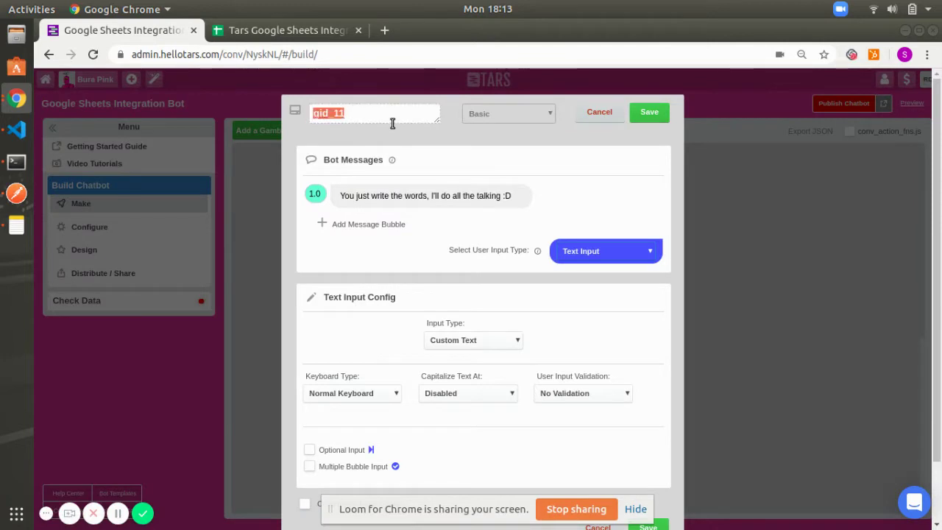
pyautogui.write('googlesheets_call')
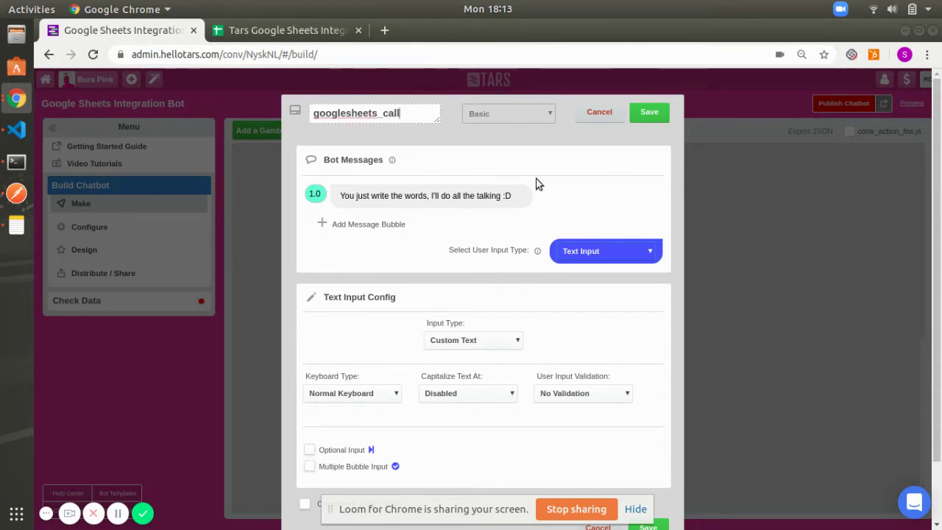
pyautogui.click(508, 118)
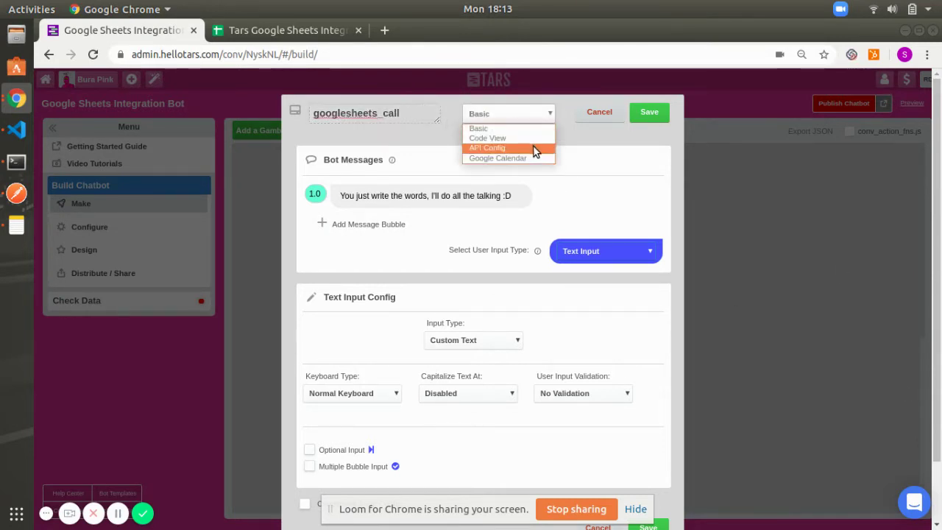
pyautogui.click(533, 147)
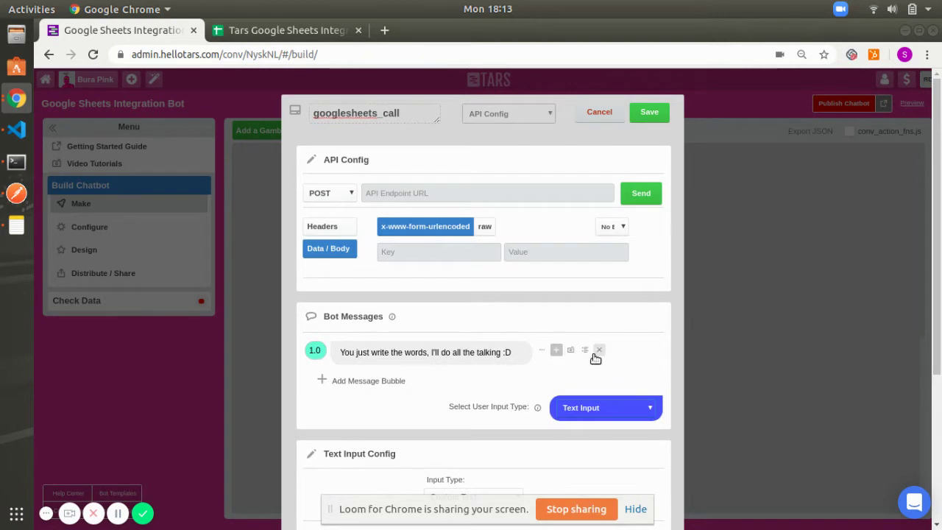
# - Delete the default message bubble, set the user input type to No Input, and save the googlesheets_call gambit
pyautogui.click(596, 354)
pyautogui.click(613, 381)
pyautogui.click(612, 364)
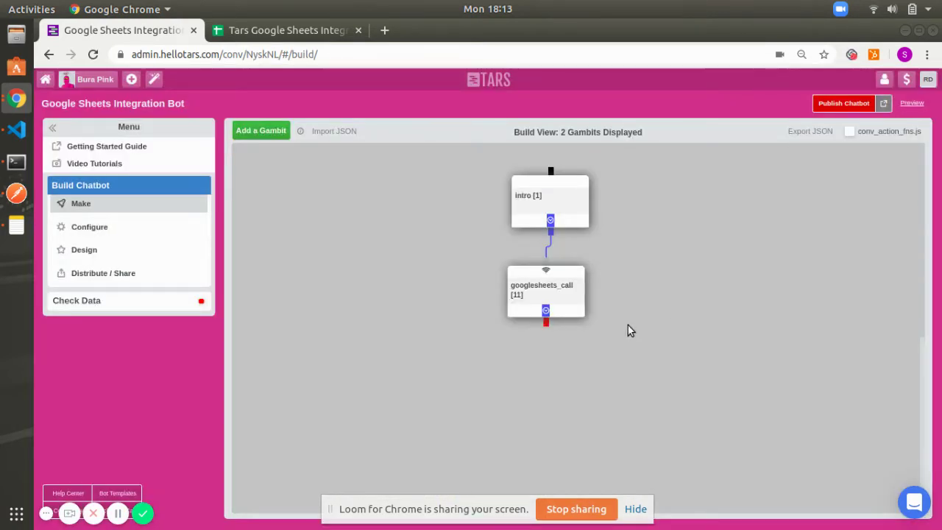
# - Reopen the googlesheets_call gambit and set its API request method to GET
pyautogui.click(563, 293)
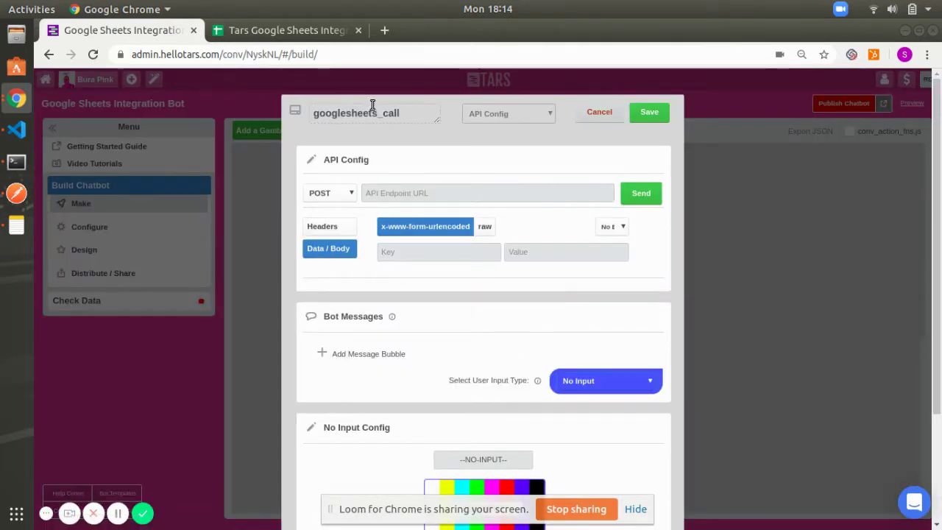
pyautogui.click(331, 192)
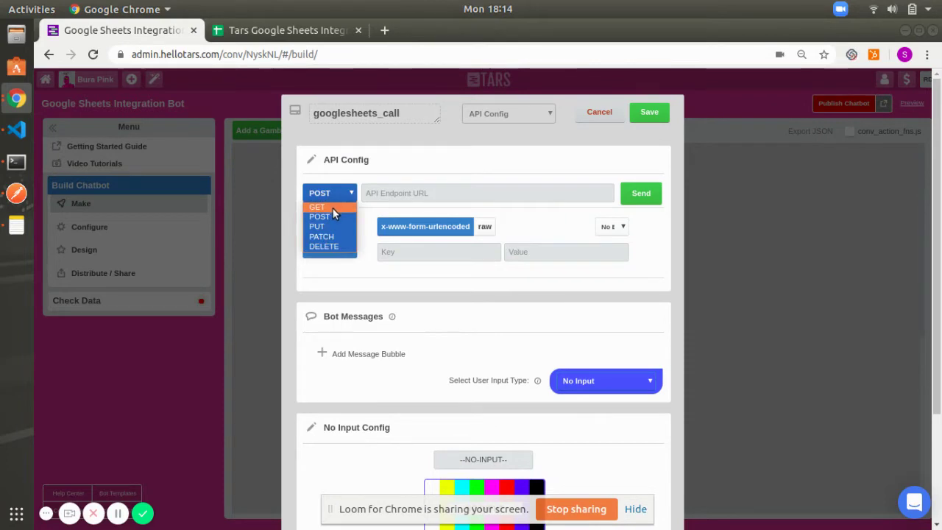
pyautogui.click(332, 208)
pyautogui.click(282, 32)
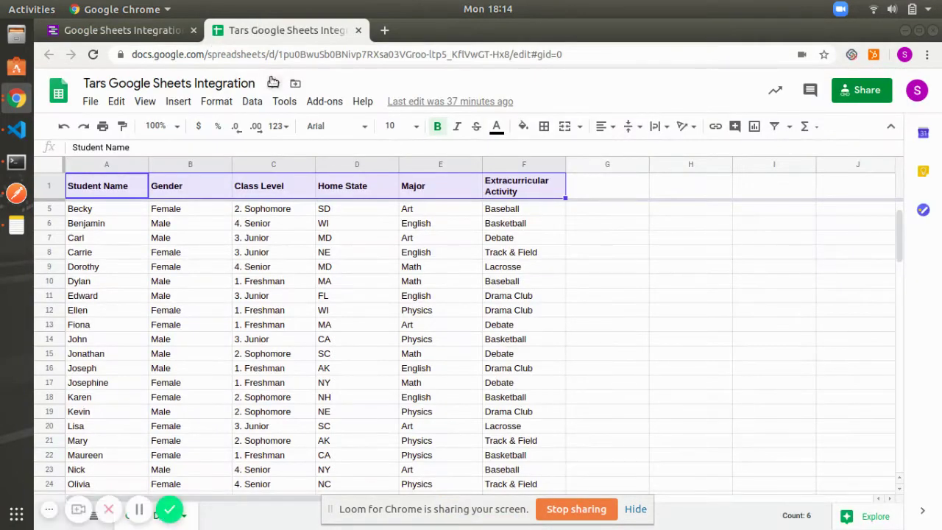
pyautogui.click(95, 29)
pyautogui.click(423, 190)
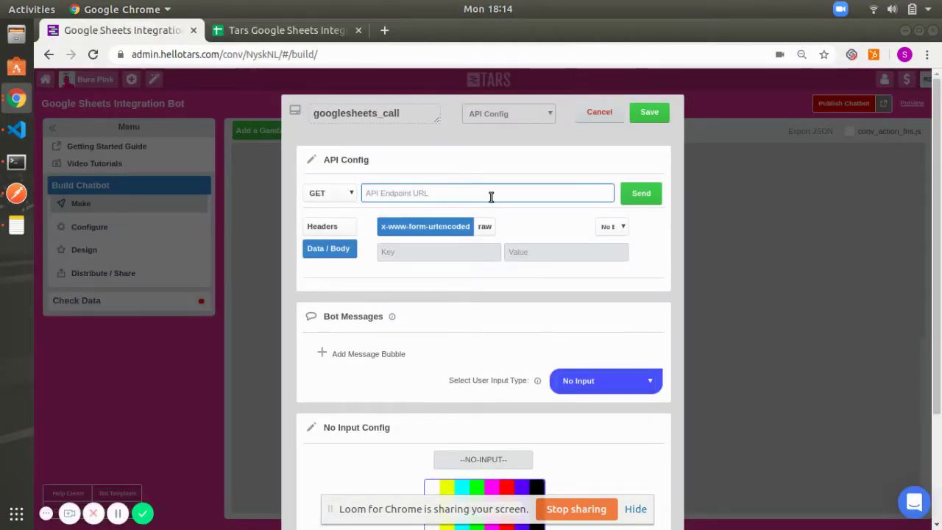
# - In the Tars Google Sheets Integration spreadsheet, set link access to Anyone with the link and copy the sharing link
pyautogui.click(308, 33)
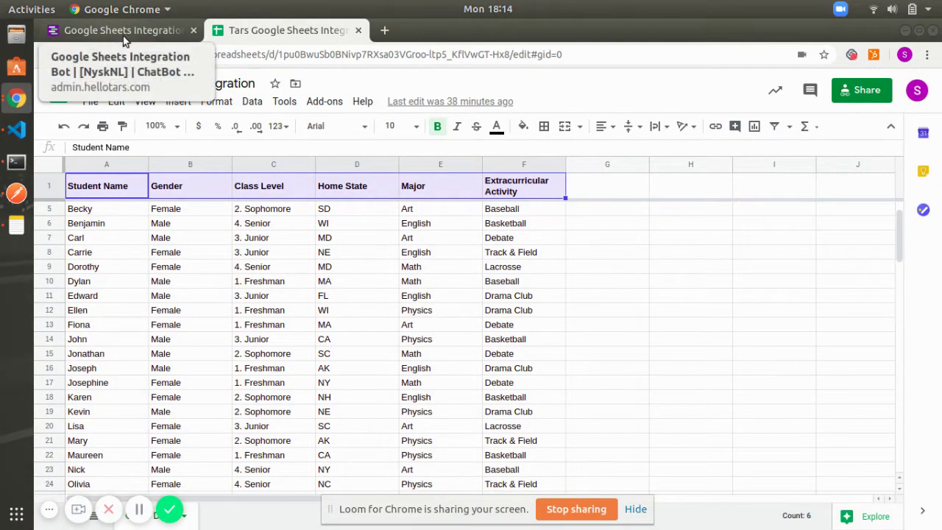
pyautogui.doubleClick(473, 55)
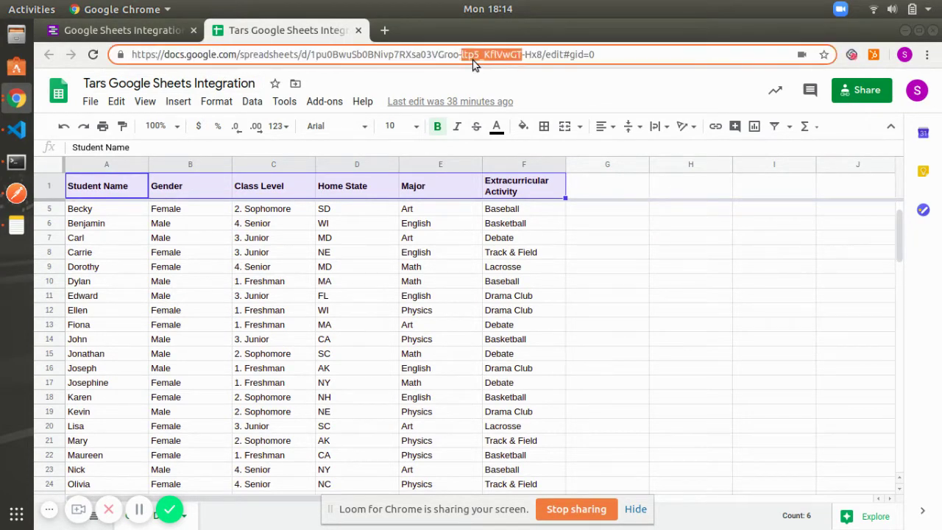
pyautogui.click(867, 90)
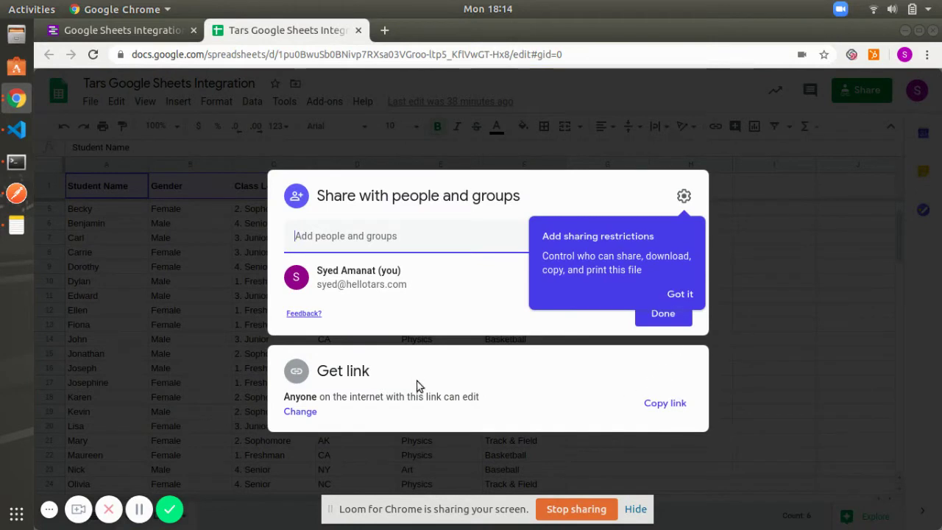
pyautogui.click(299, 411)
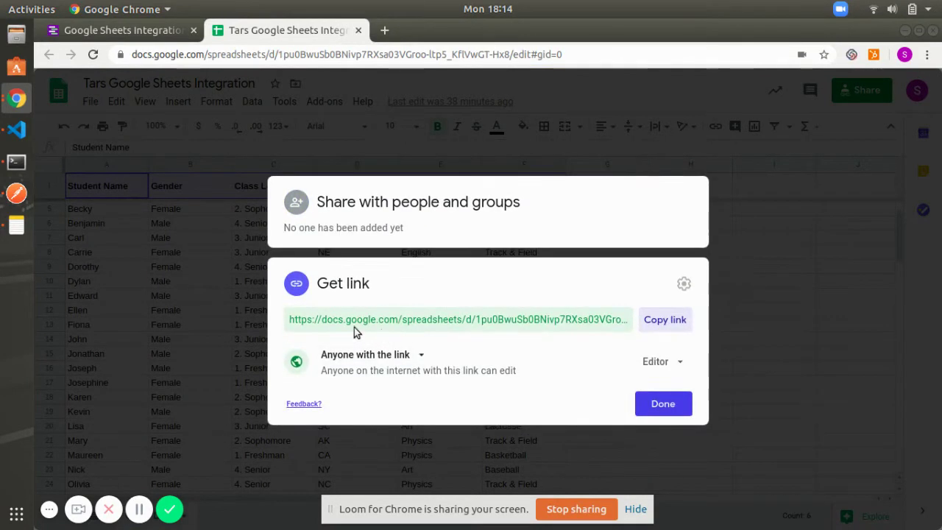
pyautogui.click(379, 356)
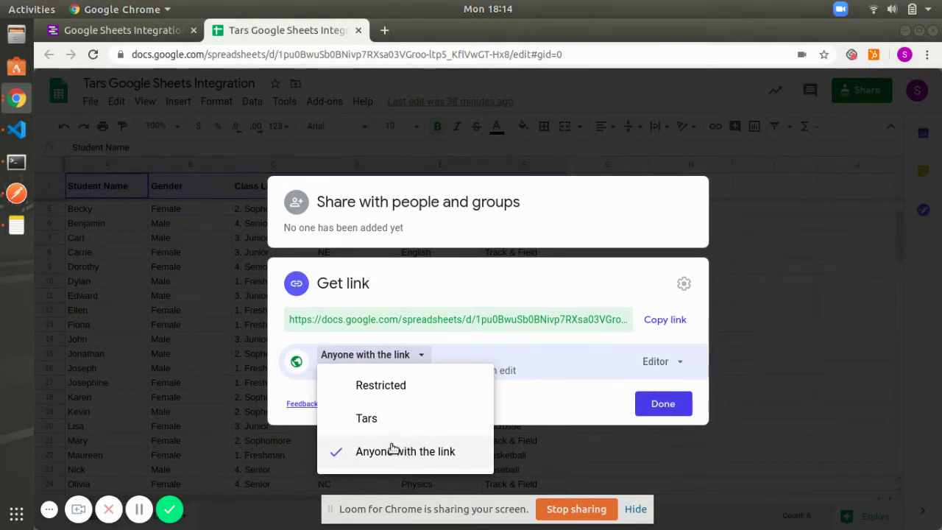
pyautogui.click(381, 419)
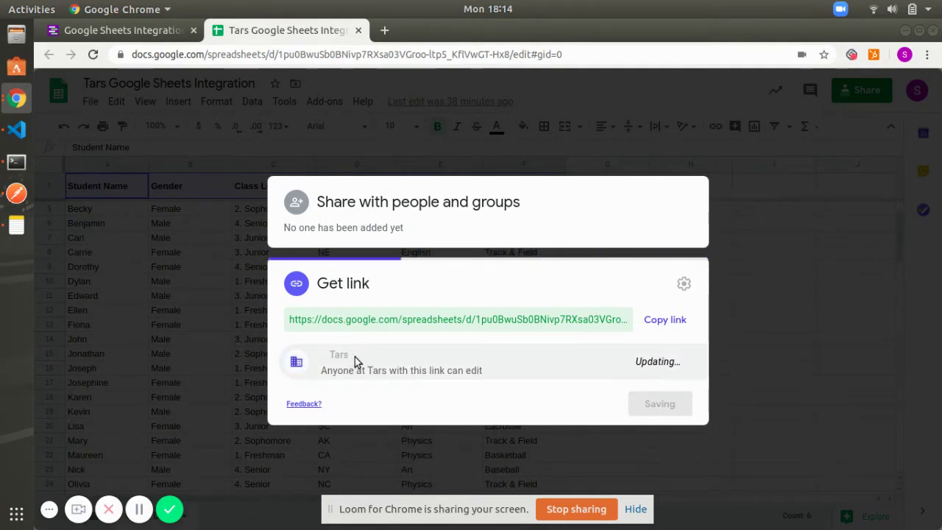
pyautogui.click(329, 357)
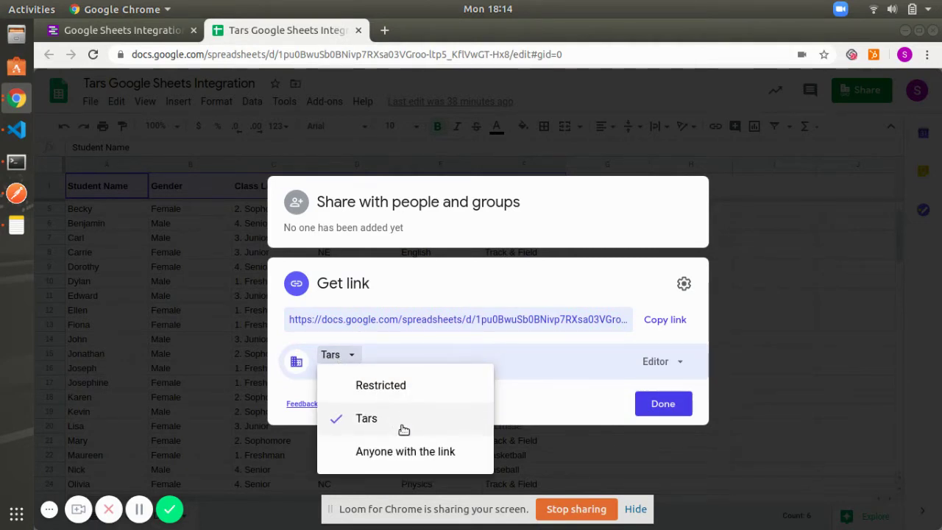
pyautogui.click(363, 453)
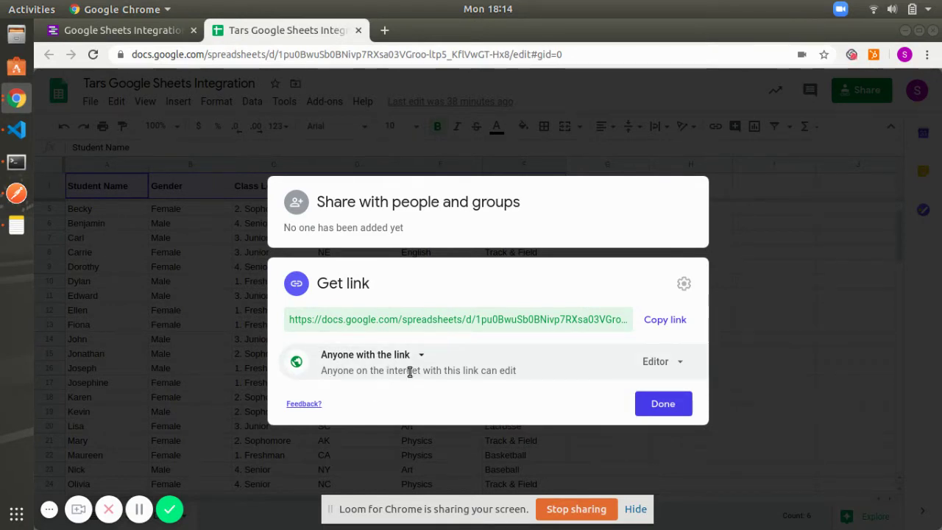
pyautogui.click(673, 320)
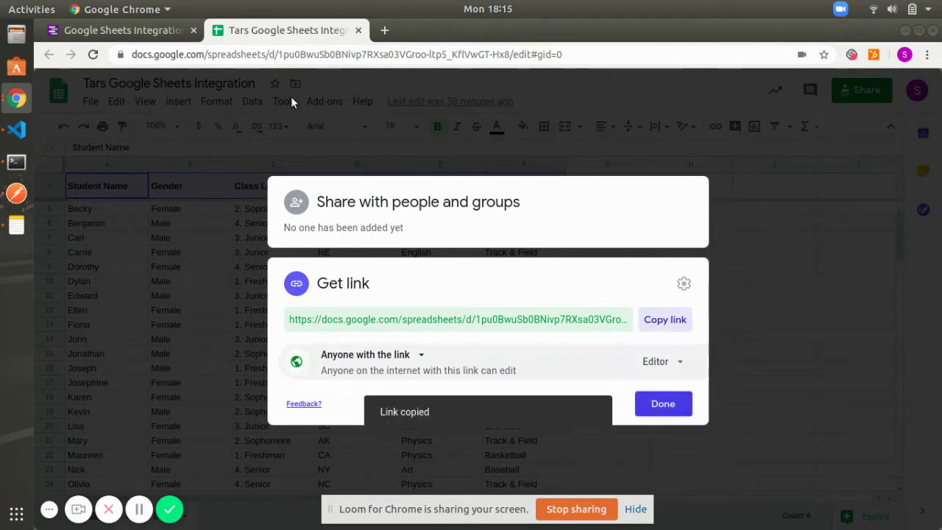
# - Switch to Notes and replace the old URL in the Tars Google Sheets Integration note with the copied link
pyautogui.click(16, 225)
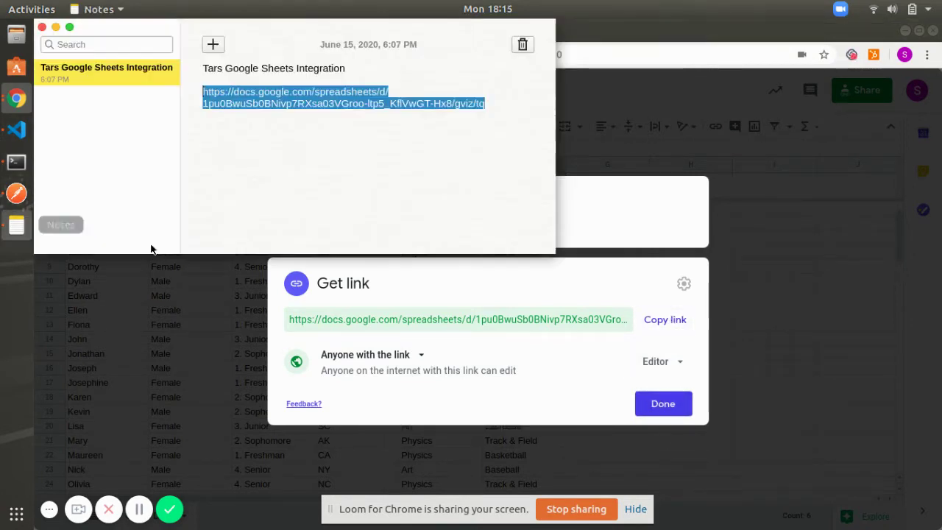
pyautogui.click(343, 201)
pyautogui.hotkey('shift', 'Up')
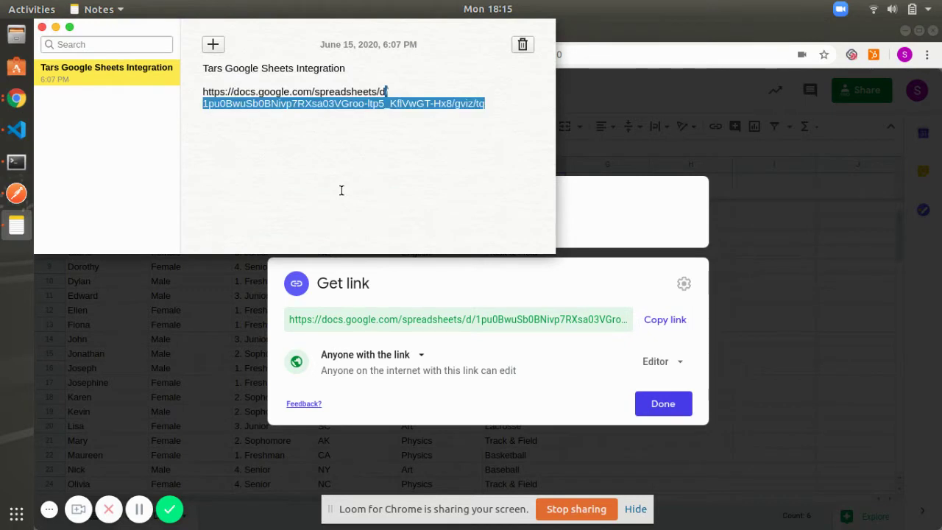
pyautogui.hotkey('shift', 'Up')
pyautogui.press('BackSpace')
pyautogui.hotkey('ctrl', 'v')
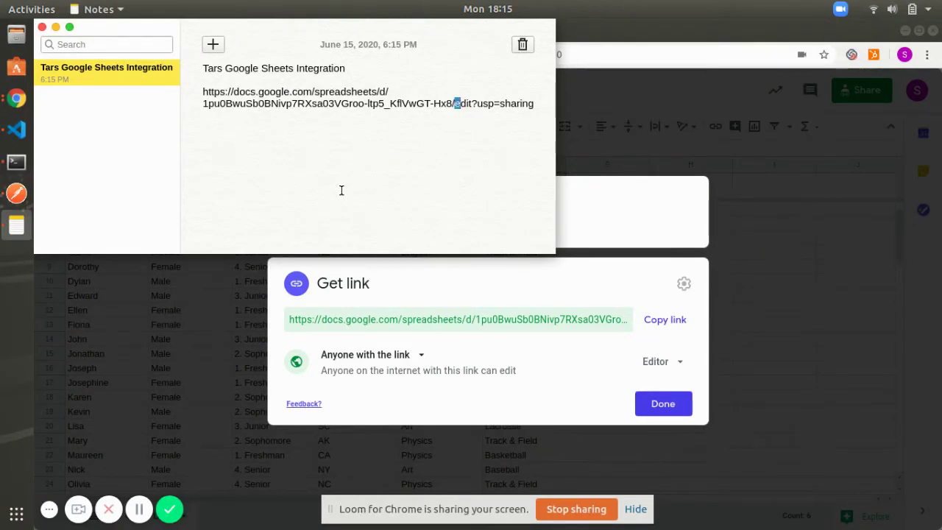
# - Replace the link's ending edit?usp=sharing with gviz/tq in the note
pyautogui.hotkey('shift', 'Right')
pyautogui.hotkey('shift', 'Right')
pyautogui.hotkey('shift', 'Right')
pyautogui.hotkey('shift', 'Right')
pyautogui.hotkey('shift', 'Right')
pyautogui.hotkey('shift', 'Right')
pyautogui.hotkey('shift', 'Right')
pyautogui.hotkey('shift', 'Right')
pyautogui.hotkey('shift', 'Right')
pyautogui.hotkey('shift', 'Right')
pyautogui.hotkey('shift', 'Right')
pyautogui.hotkey('shift', 'Right')
pyautogui.hotkey('shift', 'Right')
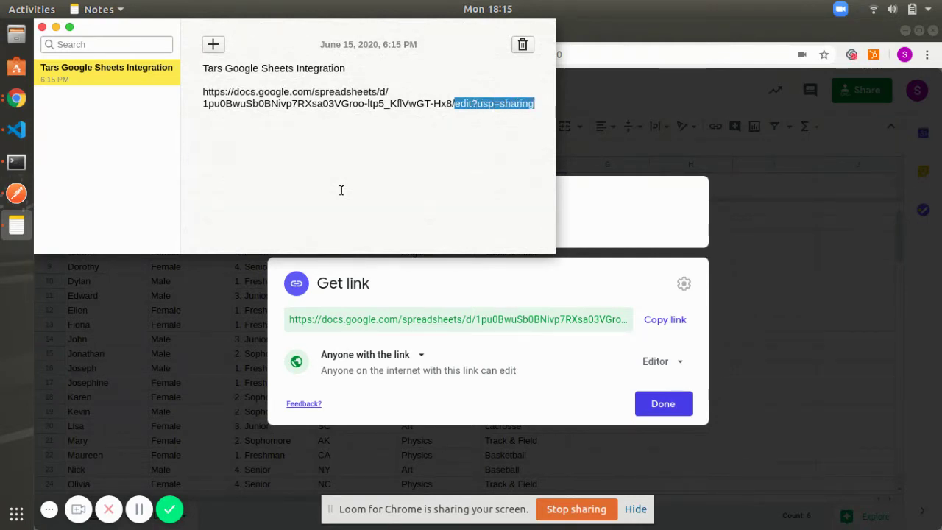
pyautogui.press('BackSpace')
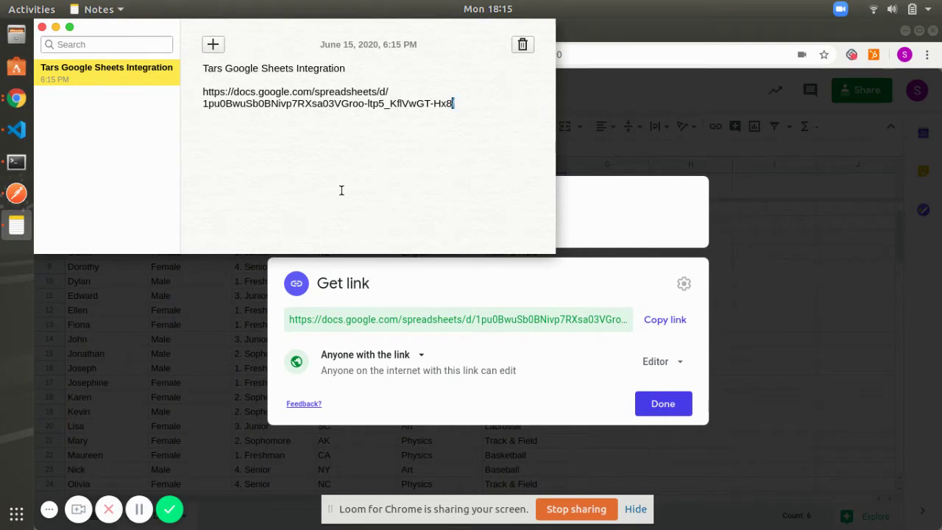
pyautogui.press('Right')
pyautogui.write('vi')
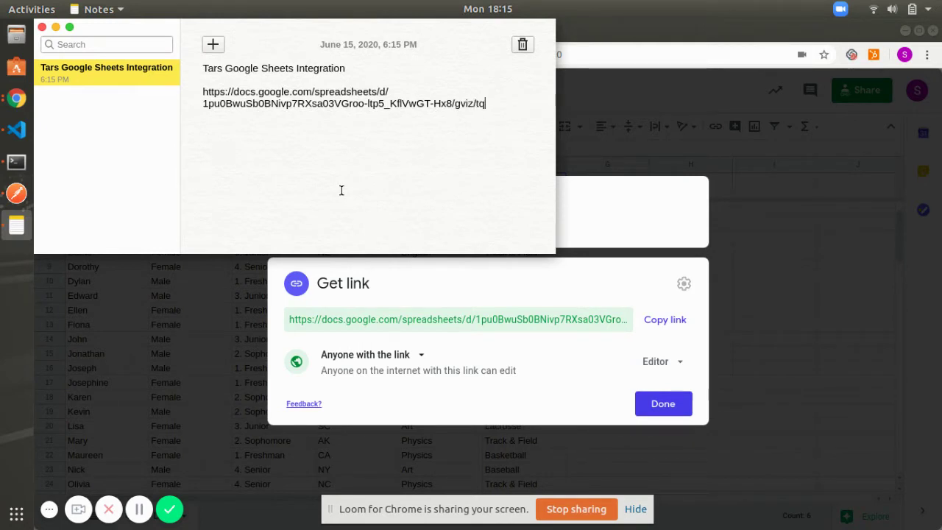
# - Copy the edited link from Notes into the googlesheets_call gambit's API endpoint URL, and show the request's HTTP headers
pyautogui.tripleClick(205, 95)
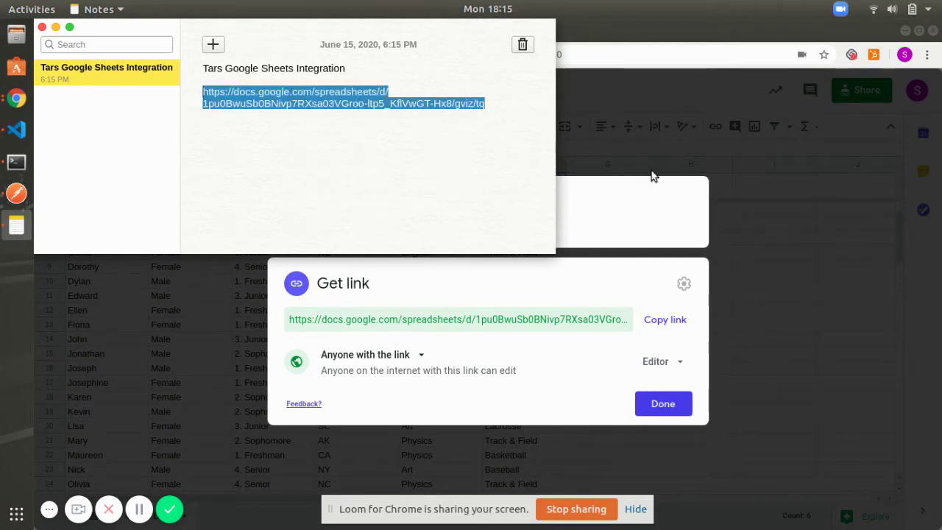
pyautogui.click(639, 199)
pyautogui.click(101, 31)
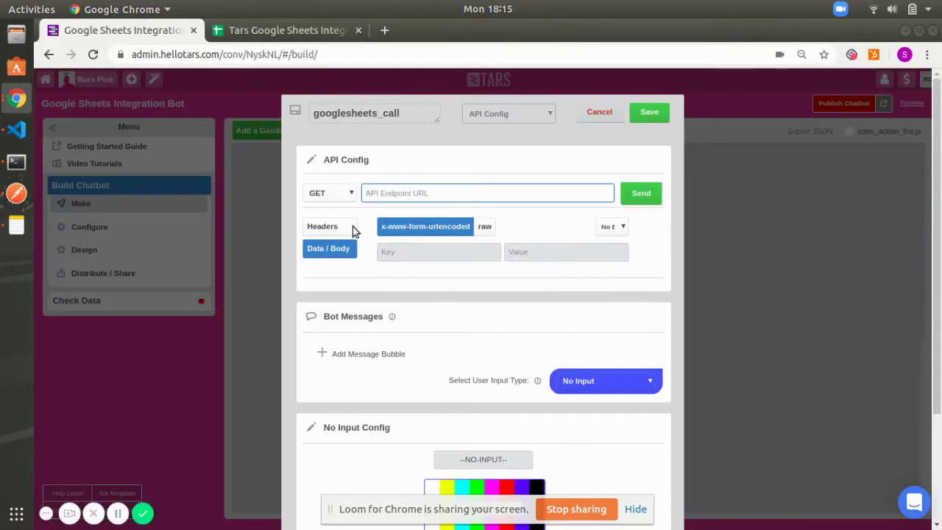
pyautogui.hotkey('ctrl', 'v')
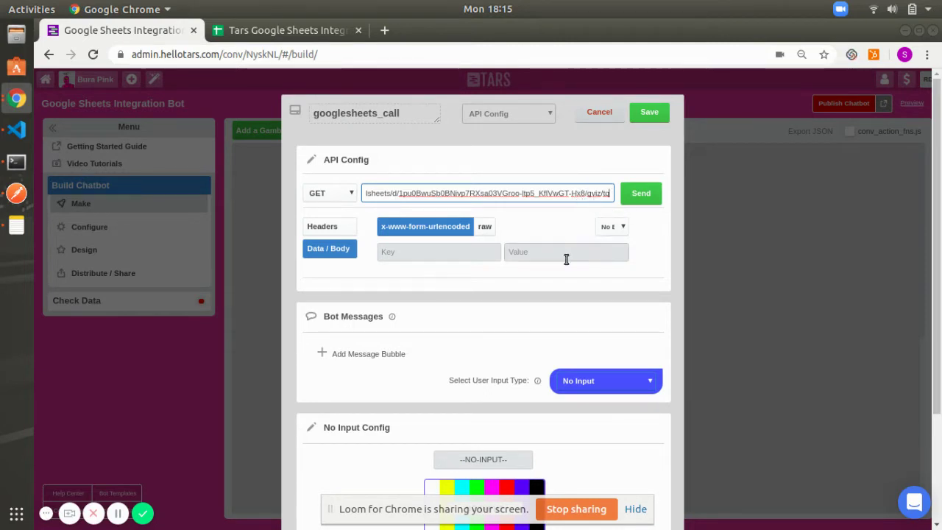
pyautogui.click(320, 228)
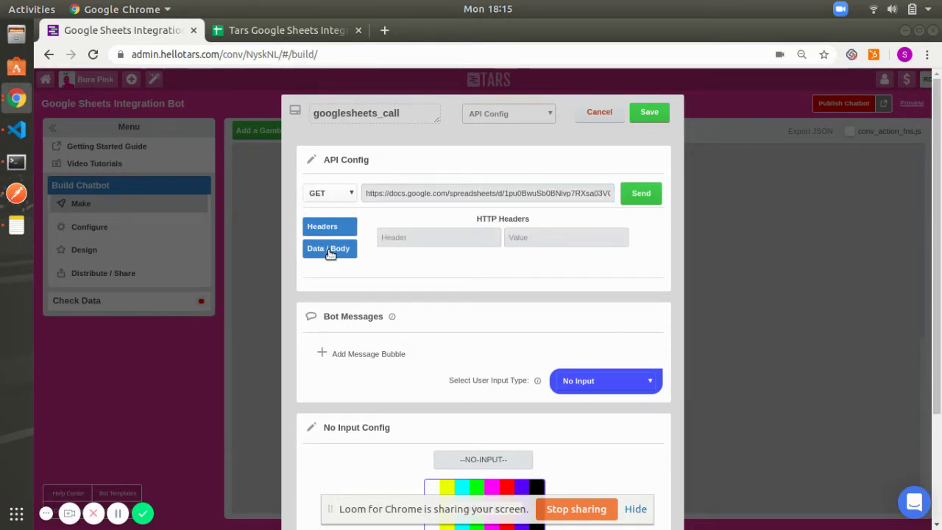
# - In the request's Data / Body section, add two x-www-form-urlencoded keys named tq and sheet
pyautogui.click(331, 251)
pyautogui.click(412, 254)
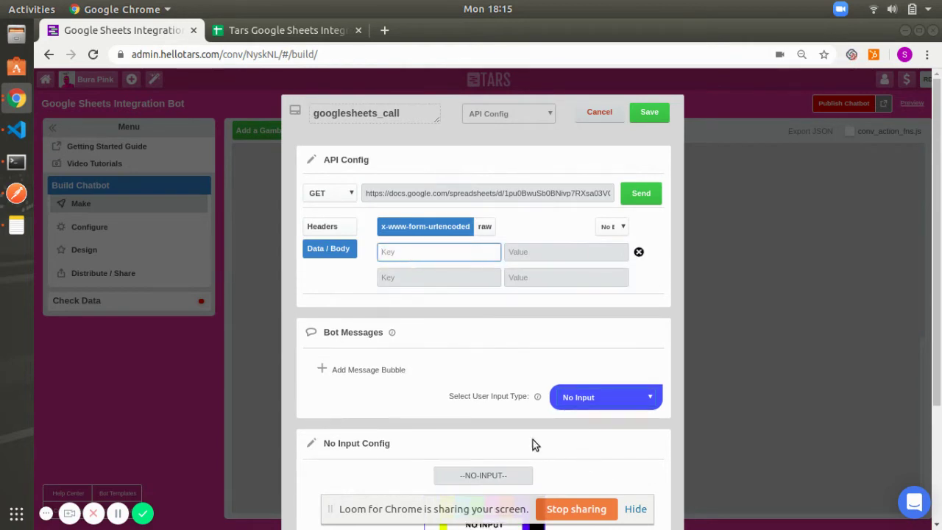
pyautogui.write('to')
pyautogui.click(453, 279)
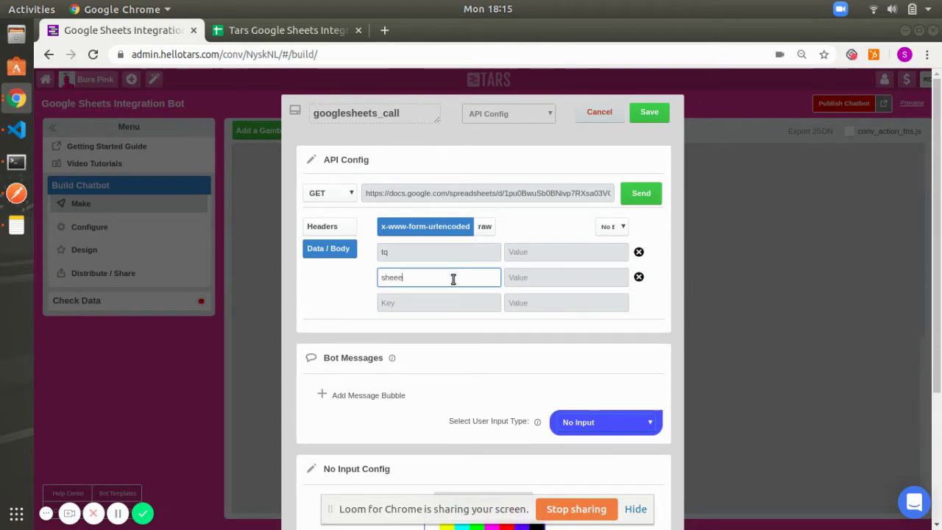
pyautogui.write('sheeet')
pyautogui.press('BackSpace')
pyautogui.press('BackSpace')
pyautogui.write('t')
# - Check the sheet's name in the Tars Google Sheets Integration spreadsheet and set the sheet key's value to Class Data
pyautogui.click(538, 275)
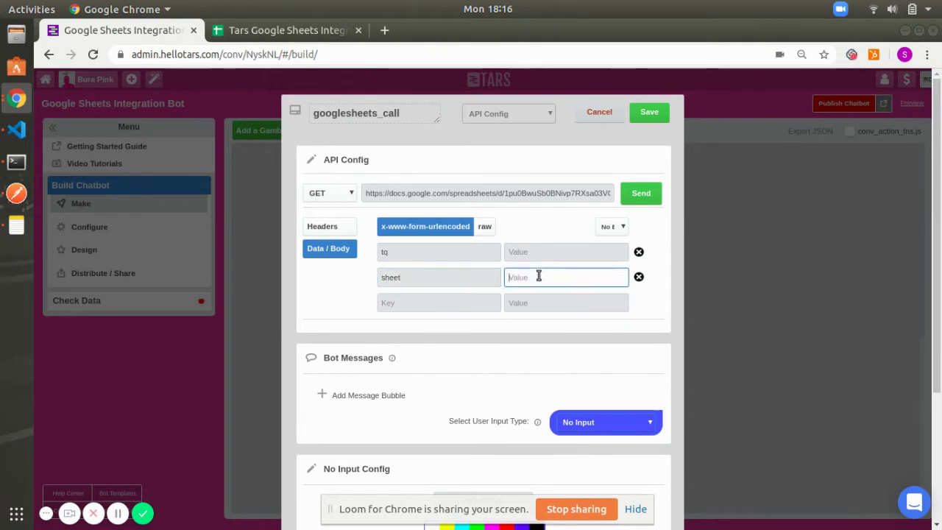
pyautogui.click(299, 34)
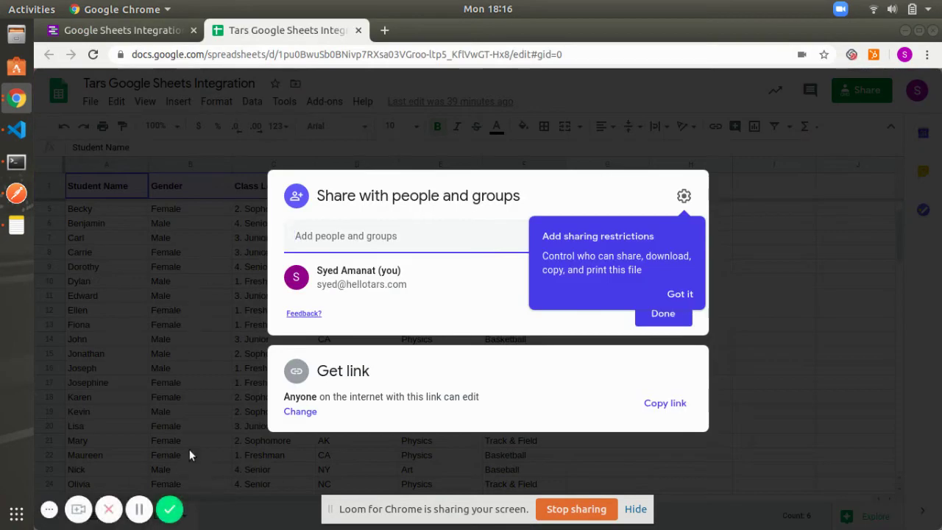
pyautogui.click(221, 312)
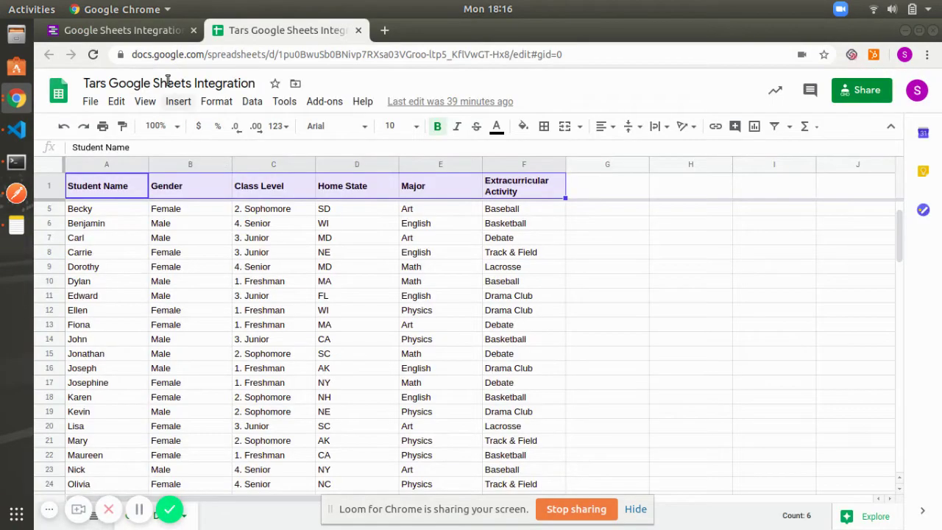
pyautogui.click(151, 33)
pyautogui.write('Clas')
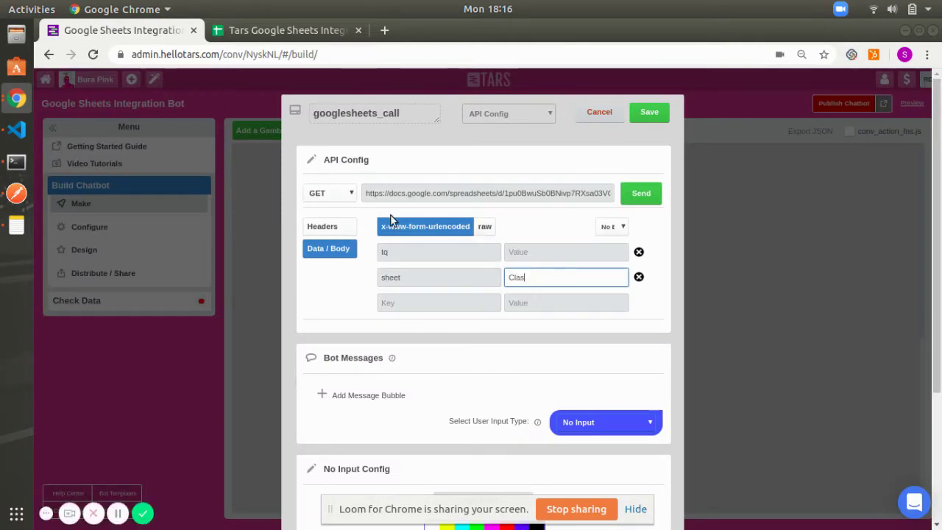
pyautogui.write('s Data')
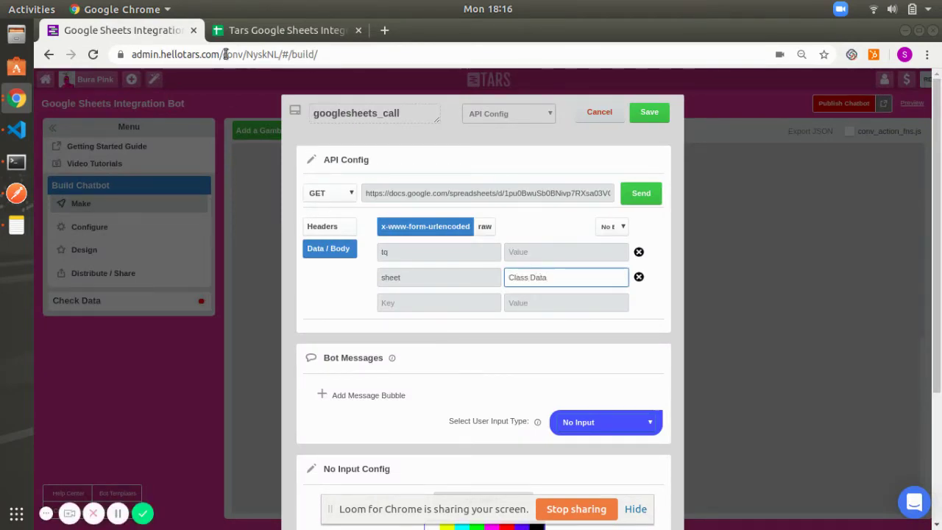
pyautogui.click(240, 33)
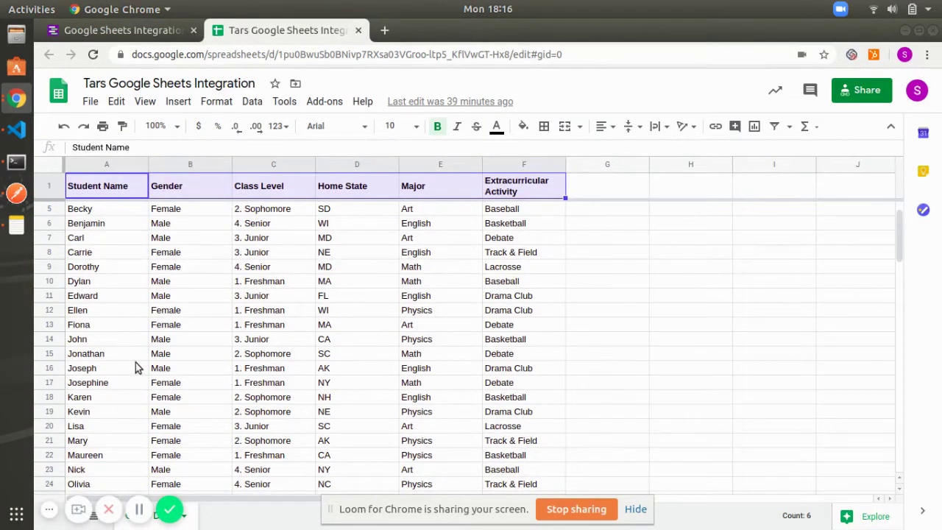
pyautogui.click(122, 29)
# - With the tq value ready for entry, examine the rows and columns of the student data in the spreadsheet, ending on the Student Name column
pyautogui.click(513, 252)
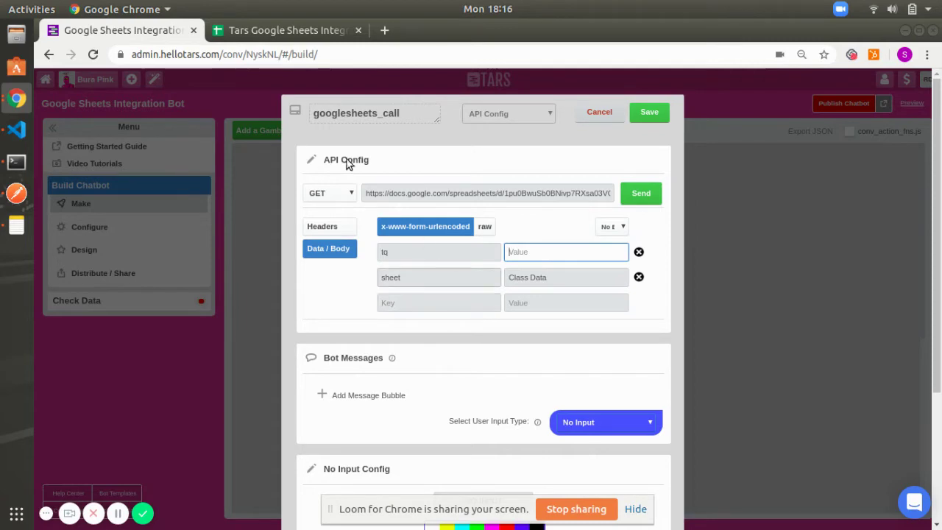
pyautogui.click(252, 34)
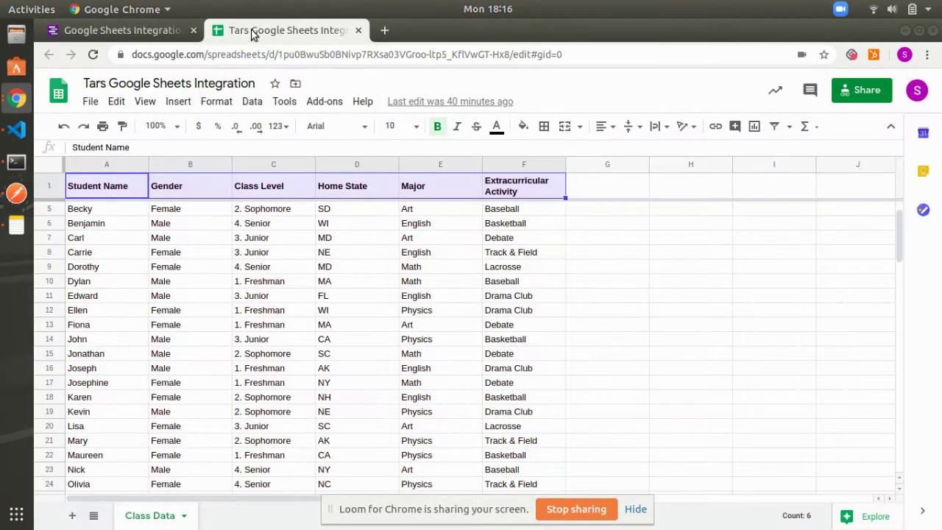
pyautogui.press('Down')
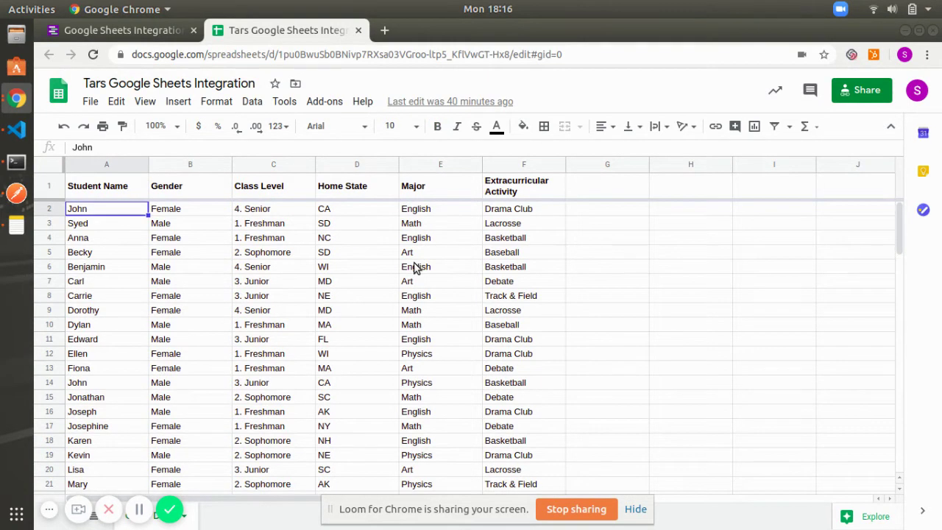
pyautogui.hotkey('shift', 'Right')
pyautogui.hotkey('shift', 'Right')
pyautogui.hotkey('shift', 'Right')
pyautogui.hotkey('shift', 'Right')
pyautogui.hotkey('shift', 'Right')
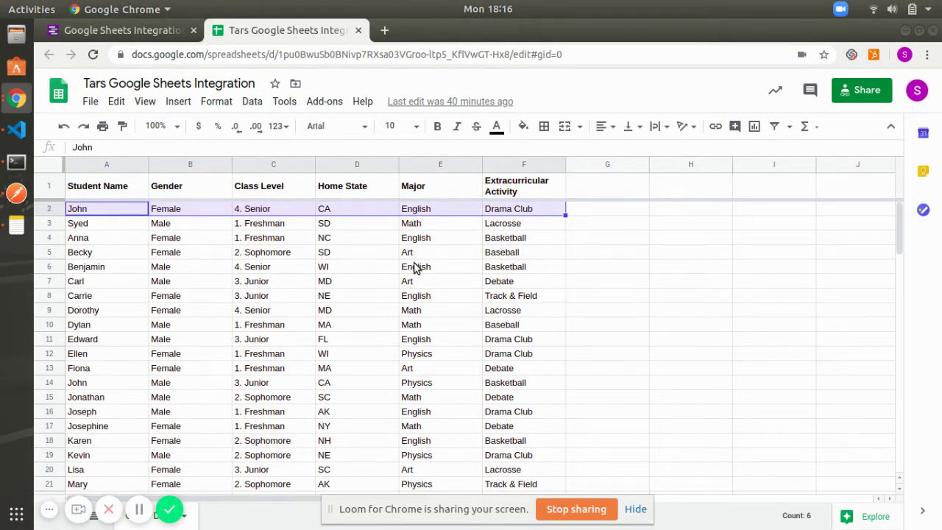
pyautogui.hotkey('shift', 'Left')
pyautogui.hotkey('shift', 'Left')
pyautogui.hotkey('shift', 'Left')
pyautogui.hotkey('shift', 'Left')
pyautogui.hotkey('shift', 'Down')
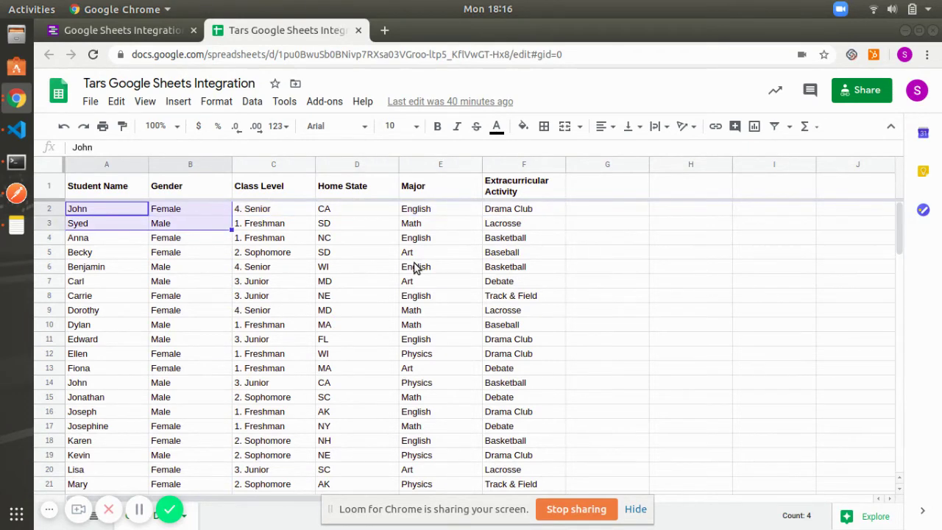
pyautogui.hotkey('shift', 'Left')
pyautogui.hotkey('shift', 'Up')
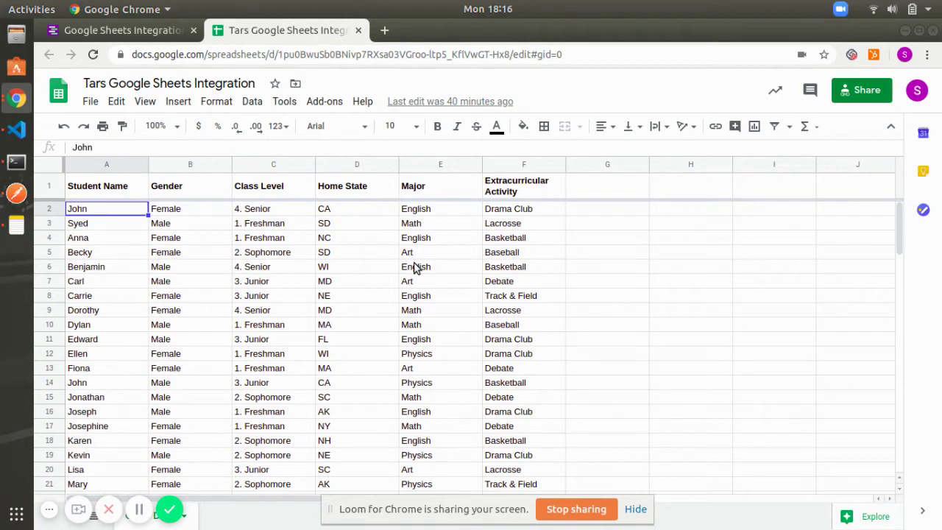
pyautogui.press('Right')
pyautogui.press('Left')
pyautogui.click(134, 166)
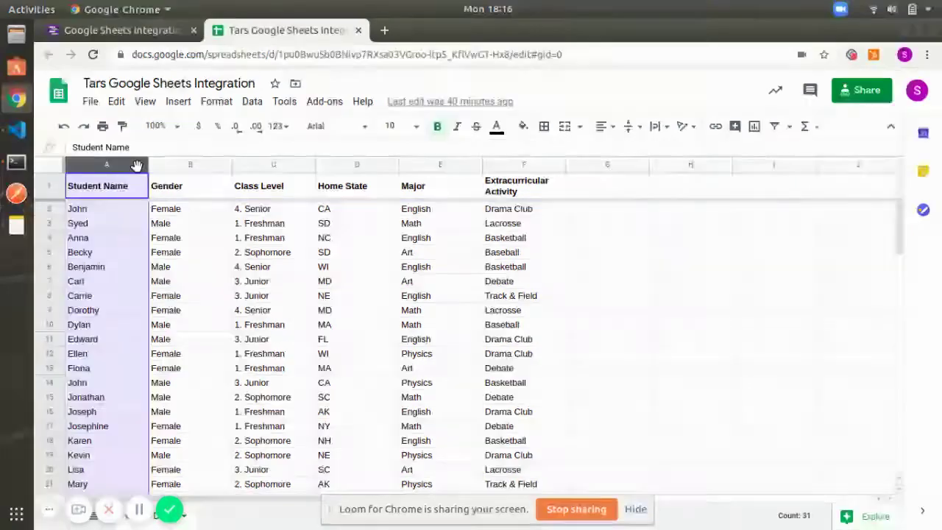
# - Back in the googlesheets_call gambit, set the tq value to select A and send the GET request
pyautogui.click(143, 34)
pyautogui.write('select A')
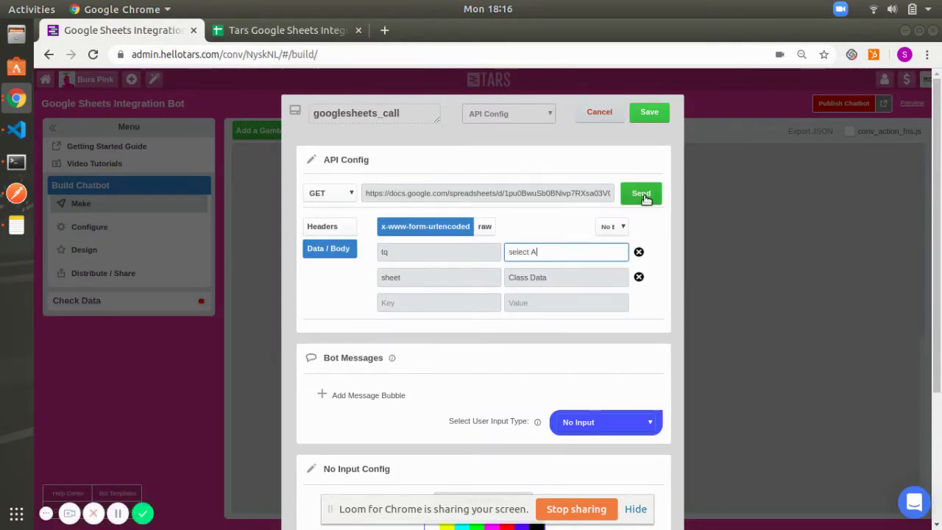
pyautogui.click(644, 197)
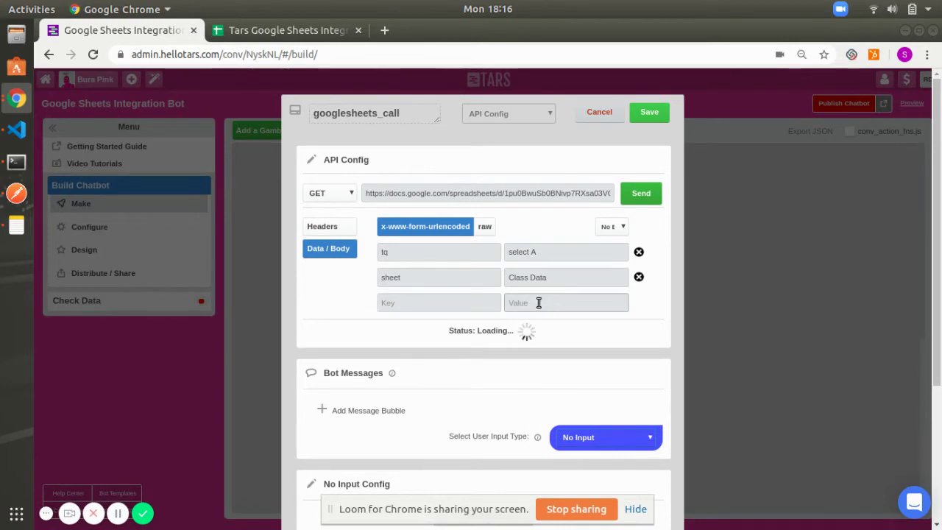
# - Examine the API response at an enlarged size, highlighting the returned data
pyautogui.hotkey('ctrl', '+')
pyautogui.hotkey('ctrl', '+')
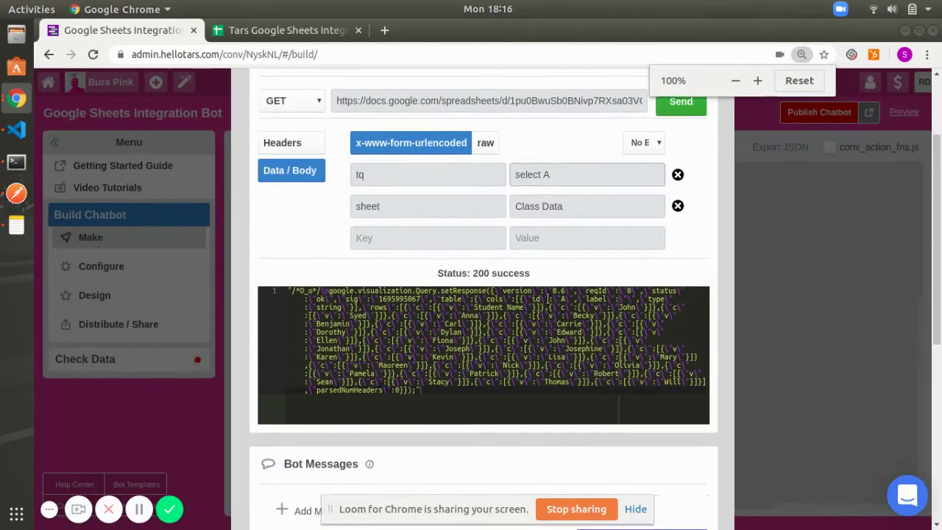
pyautogui.hotkey('ctrl', '+')
pyautogui.hotkey('ctrl', '+')
pyautogui.hotkey('ctrl', '+')
pyautogui.hotkey('ctrl', '+')
pyautogui.scroll(-3, 504, 263)
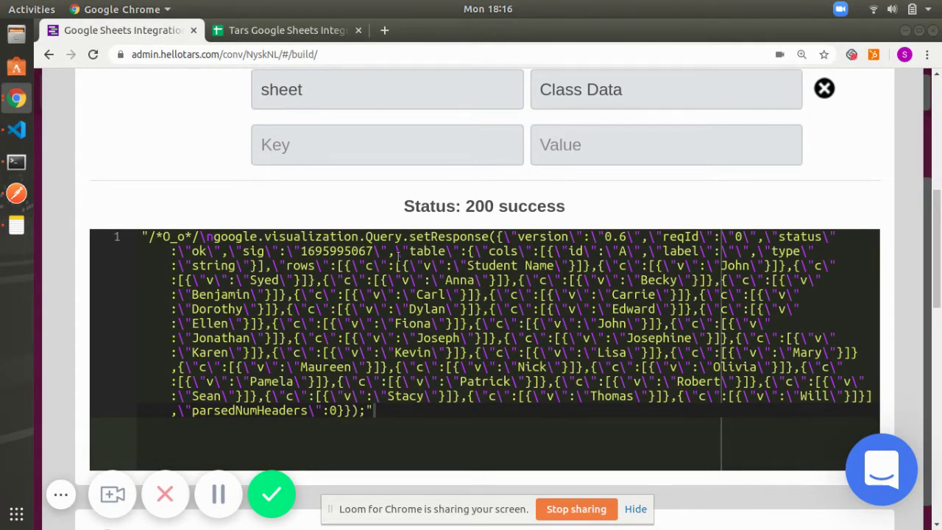
pyautogui.moveTo(492, 236); pyautogui.dragTo(524, 408)
pyautogui.hotkey('ctrl', '-')
pyautogui.hotkey('ctrl', '-')
pyautogui.hotkey('ctrl', '-')
pyautogui.scroll(3, 516, 197)
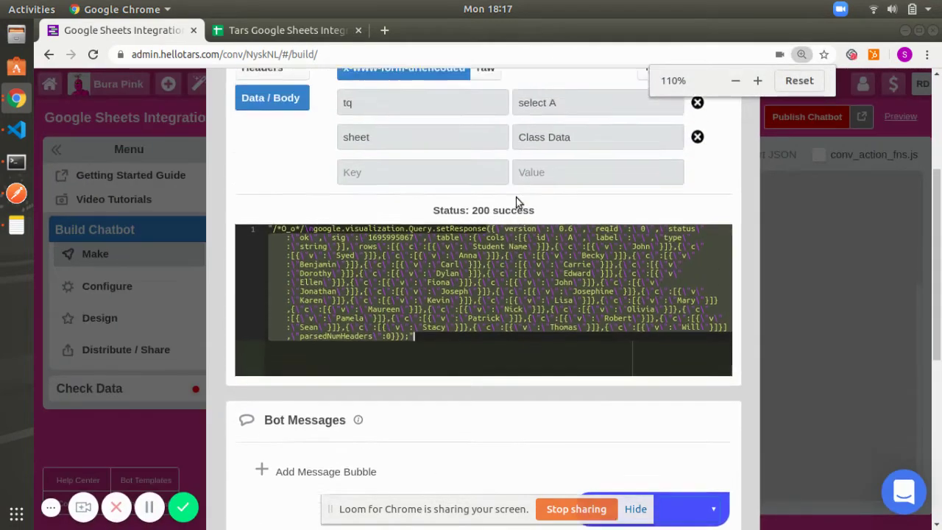
pyautogui.hotkey('ctrl', '-')
pyautogui.scroll(1, 568, 307)
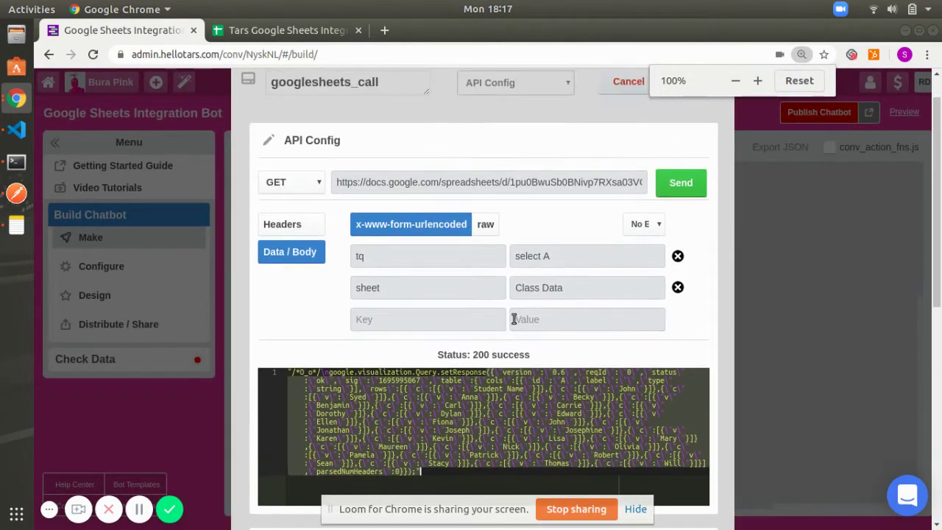
# - Review the tq query value and save the googlesheets_call gambit
pyautogui.click(588, 256)
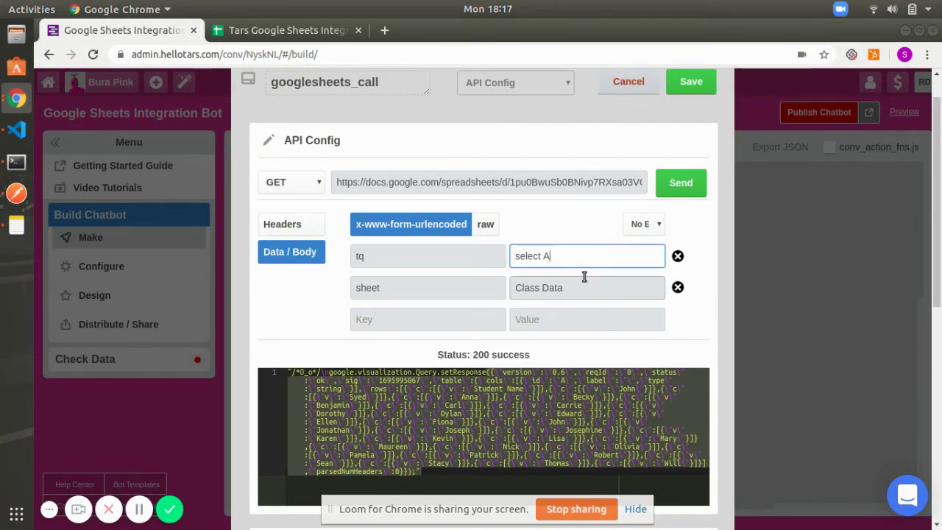
pyautogui.scroll(1, 584, 276)
pyautogui.hotkey('ctrl', '-')
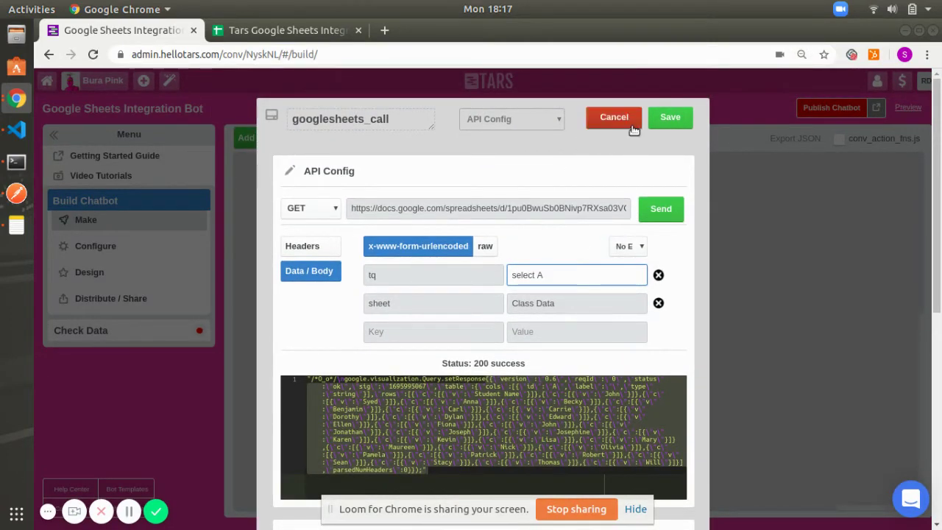
pyautogui.click(668, 113)
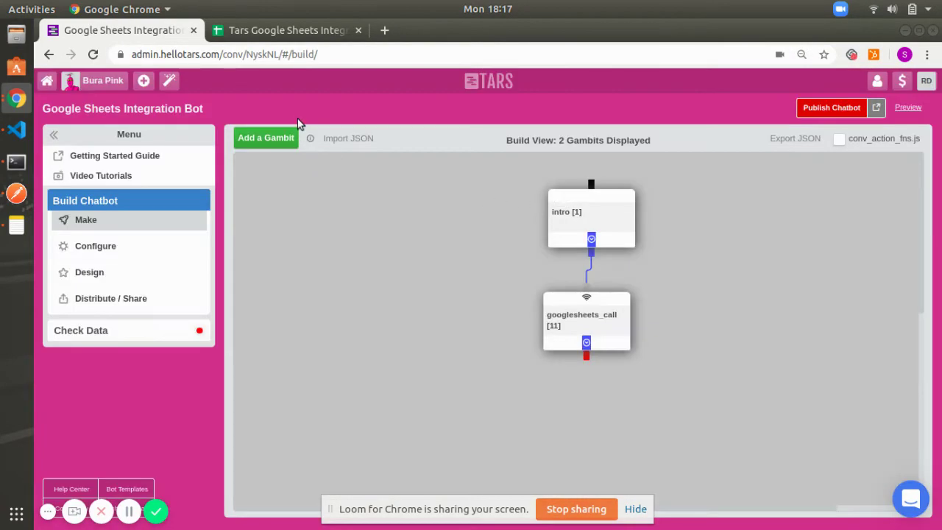
# - Add a new gambit below googlesheets_call and connect the output of googlesheets_call to it
pyautogui.click(284, 139)
pyautogui.moveTo(298, 213); pyautogui.dragTo(543, 414)
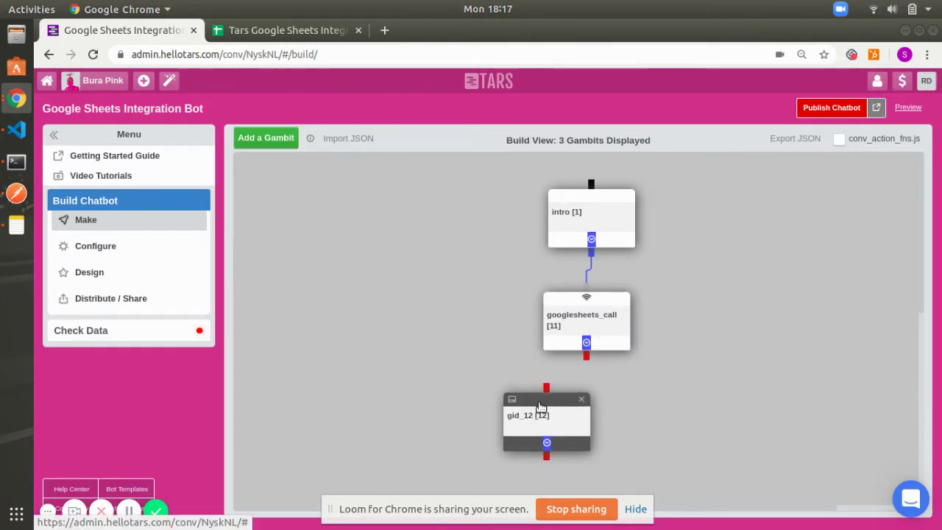
pyautogui.scroll(-3, 559, 296)
pyautogui.moveTo(582, 259); pyautogui.dragTo(550, 288)
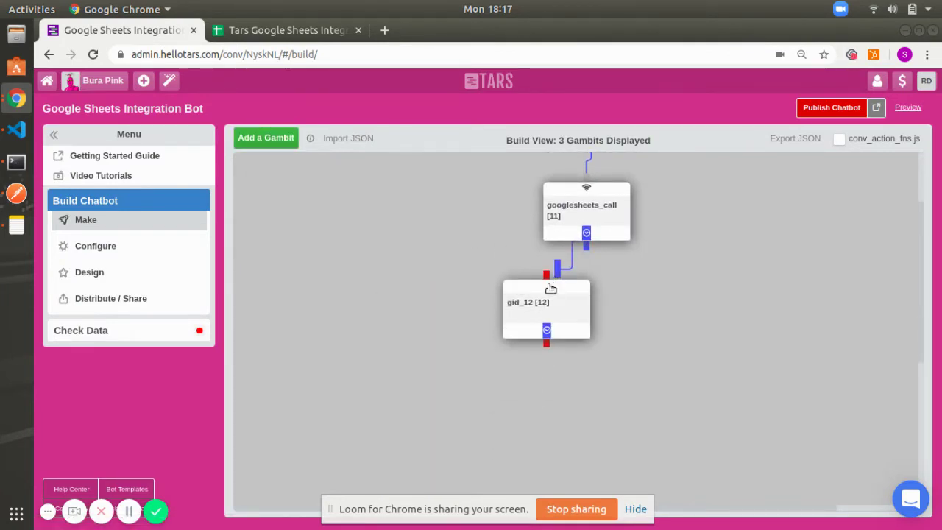
# - In the new gambit, delete the default message bubble, set the user input type to Buttons and save
pyautogui.click(545, 303)
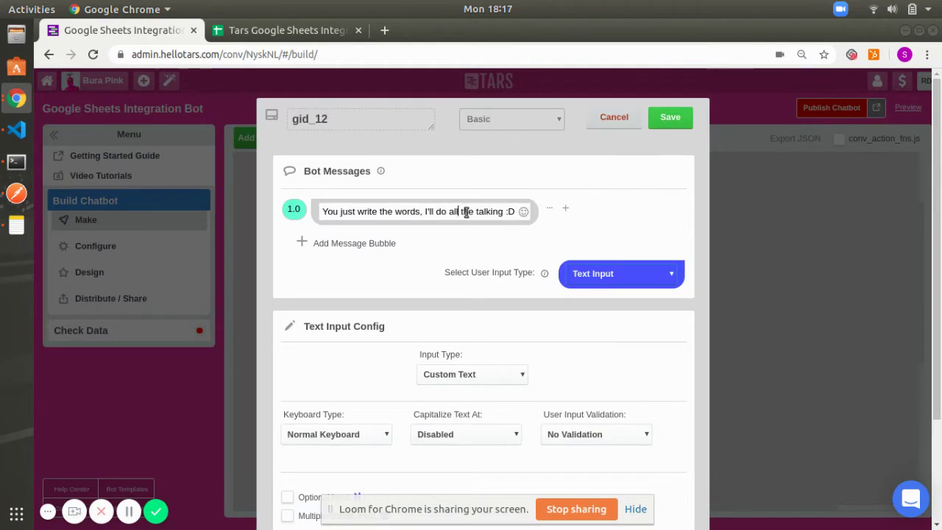
pyautogui.moveTo(564, 212)
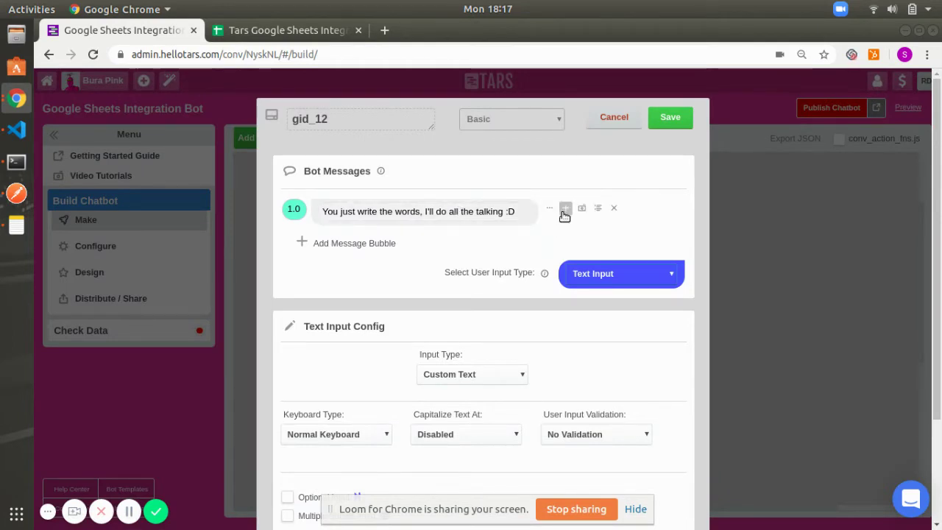
pyautogui.click(614, 208)
pyautogui.click(621, 239)
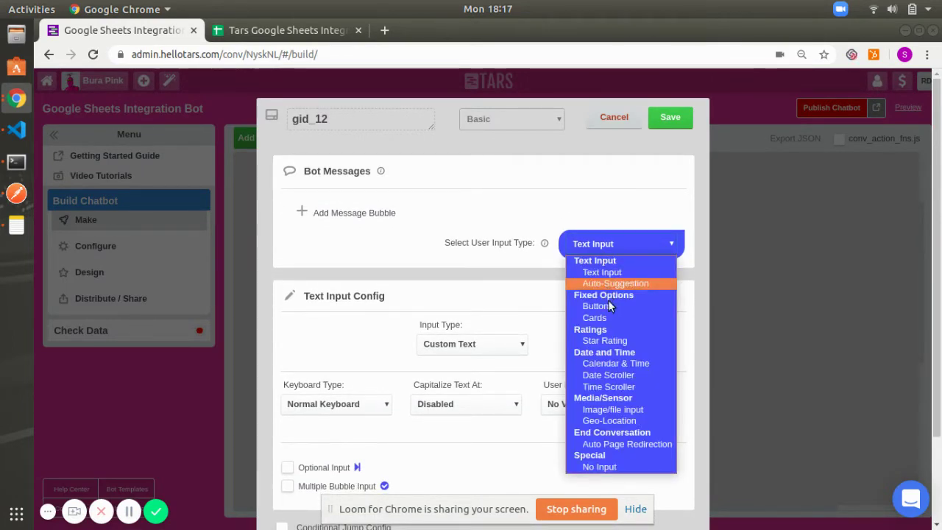
pyautogui.click(604, 307)
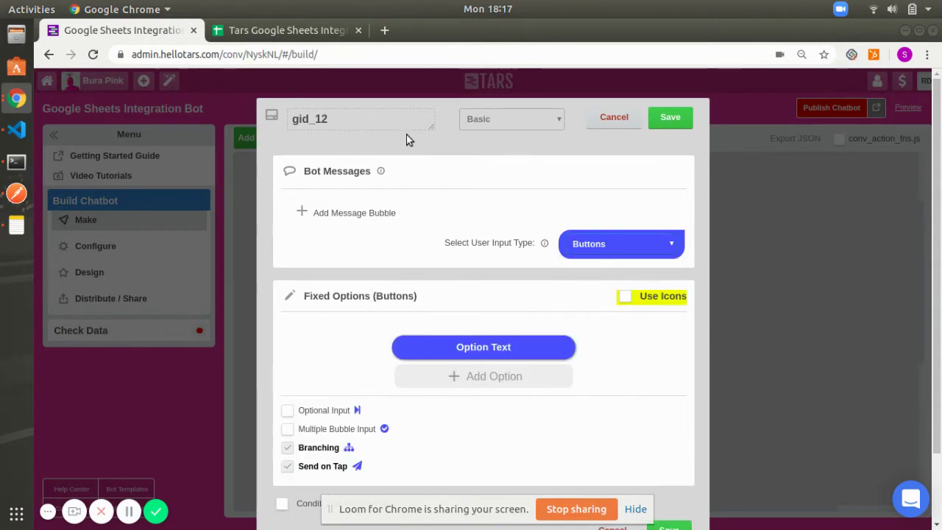
pyautogui.click(670, 119)
# - Copy the name googlesheets_call from the API gambit and paste it below the link in the Tars Google Sheets Integration note in Notes
pyautogui.click(605, 214)
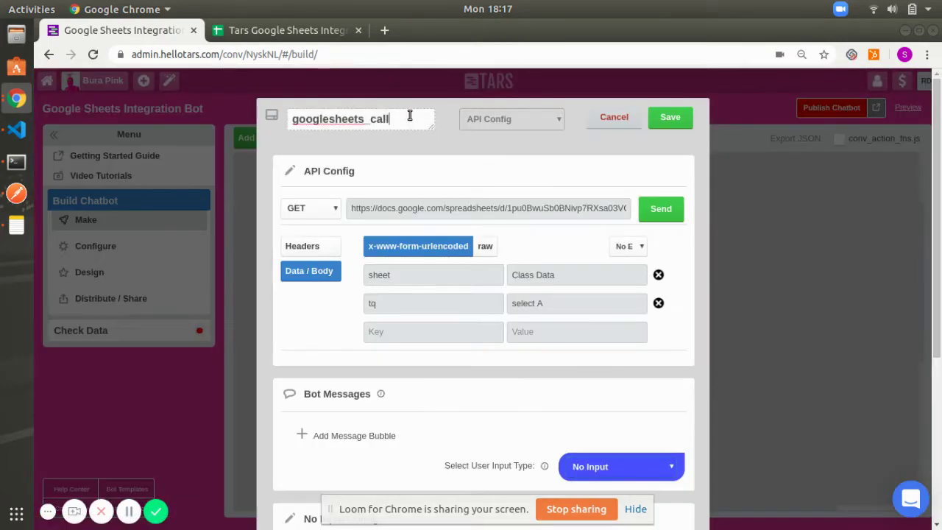
pyautogui.doubleClick(410, 116)
pyautogui.hotkey('ctrl', 'c')
pyautogui.click(612, 117)
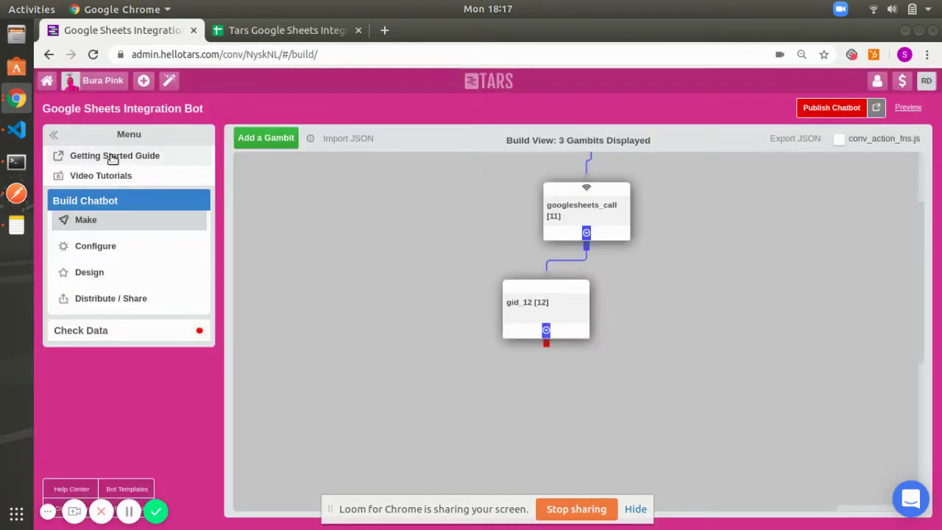
pyautogui.click(16, 224)
pyautogui.click(344, 212)
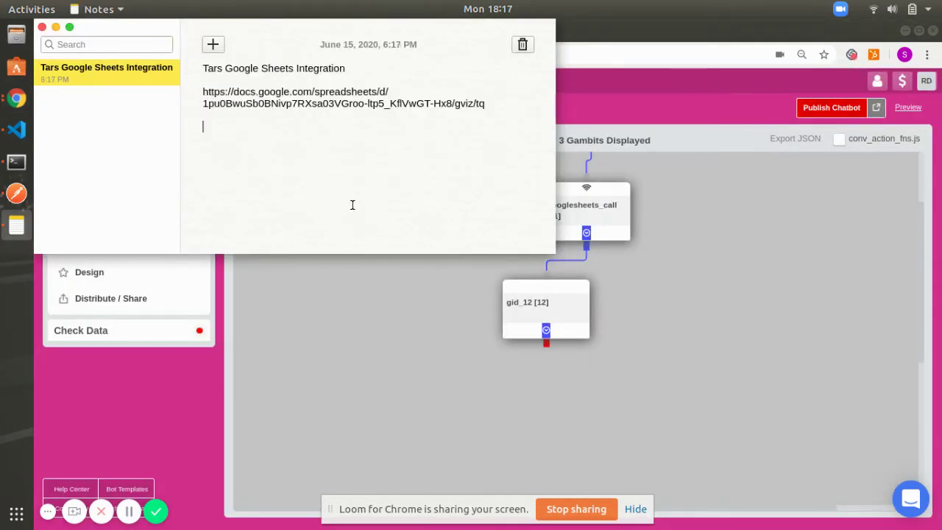
pyautogui.hotkey('ctrl', 'v')
# - Open the gid_12 gambit and enable Data Iteration on its button option
pyautogui.click(533, 308)
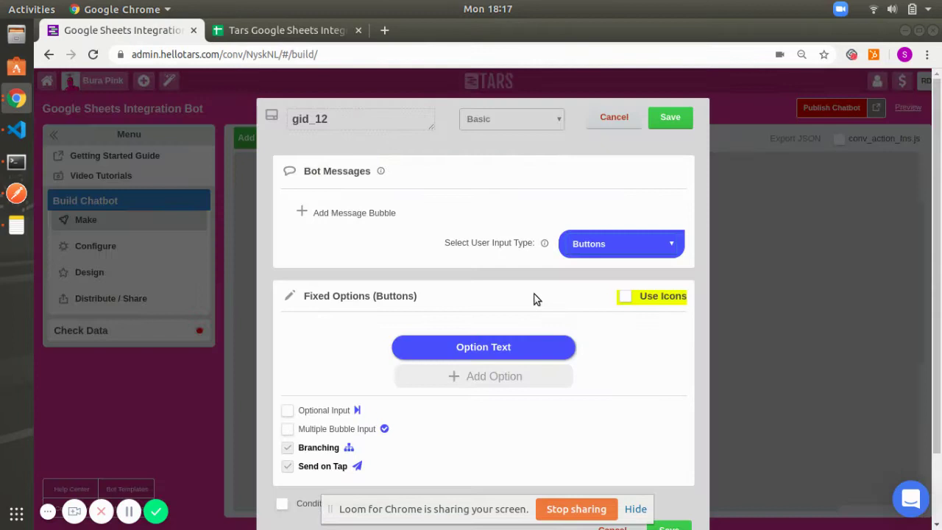
pyautogui.click(579, 243)
pyautogui.click(579, 243)
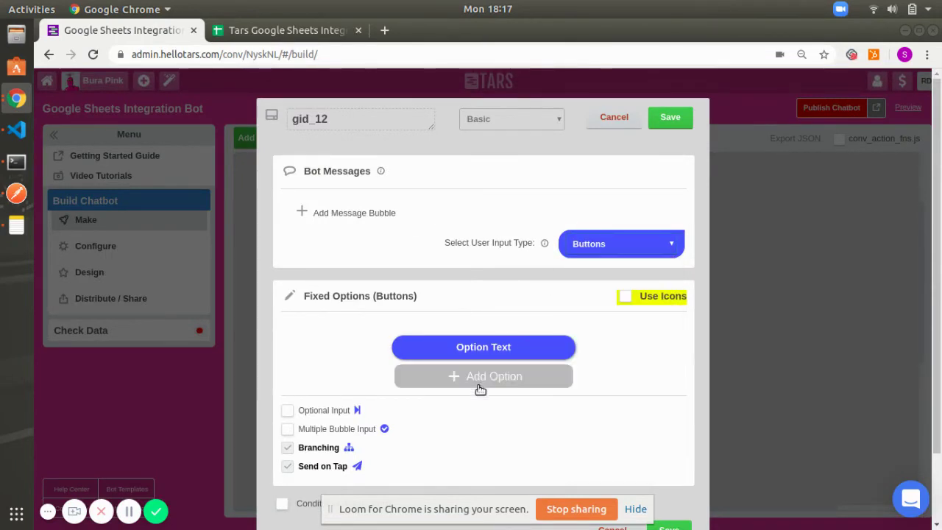
pyautogui.click(488, 345)
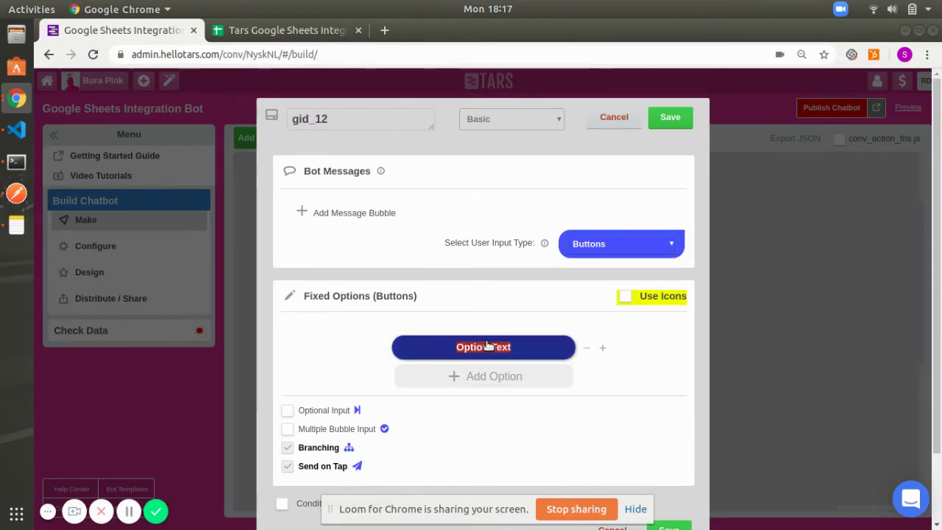
pyautogui.click(603, 350)
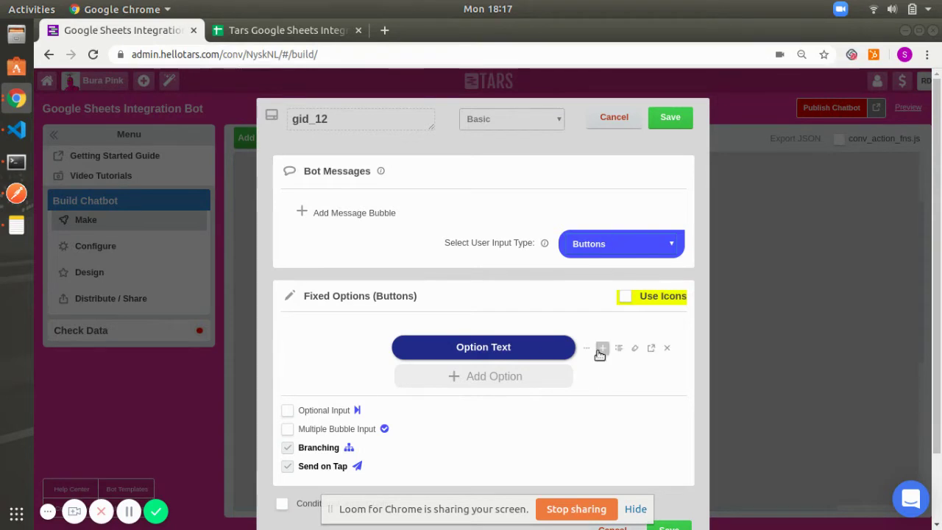
pyautogui.moveTo(612, 353)
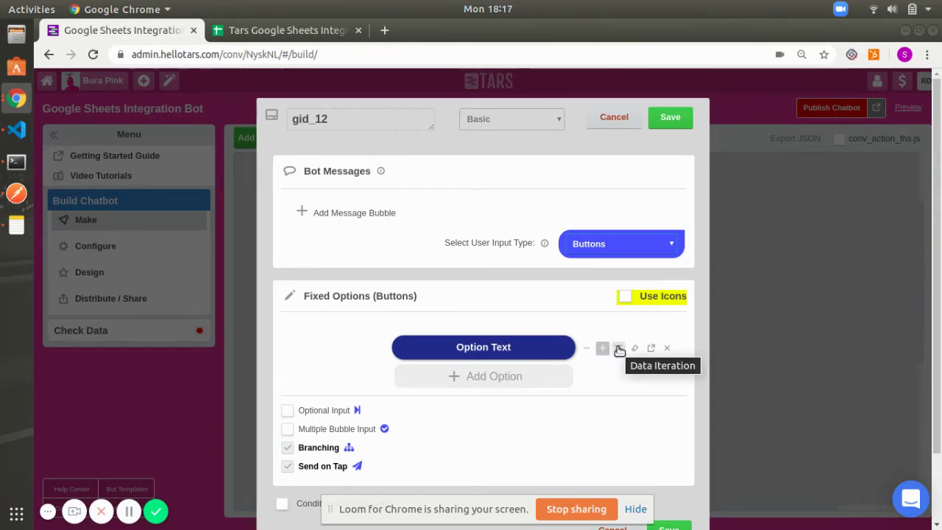
pyautogui.click(619, 347)
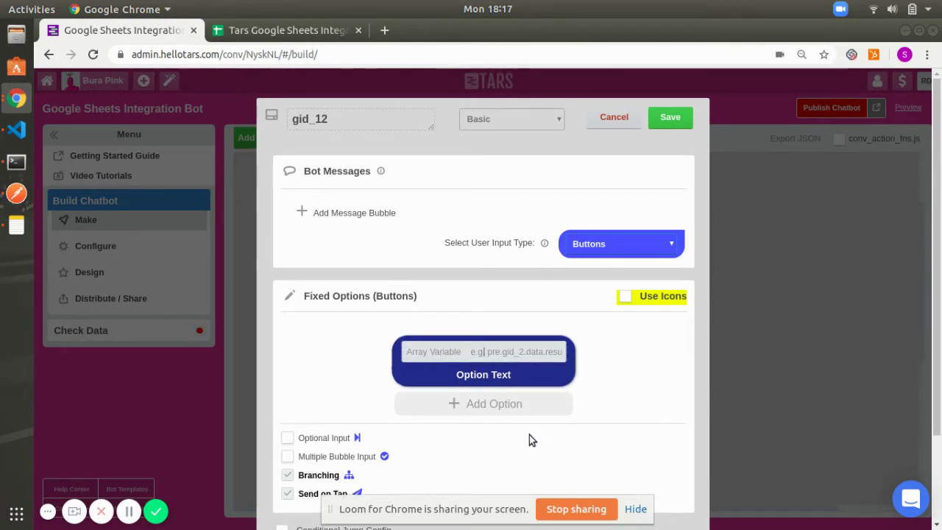
# - Set the option's array variable to pre.googlesheets_call.table.rows and save the gambit
pyautogui.hotkey('ctrl', '+')
pyautogui.hotkey('ctrl', '+')
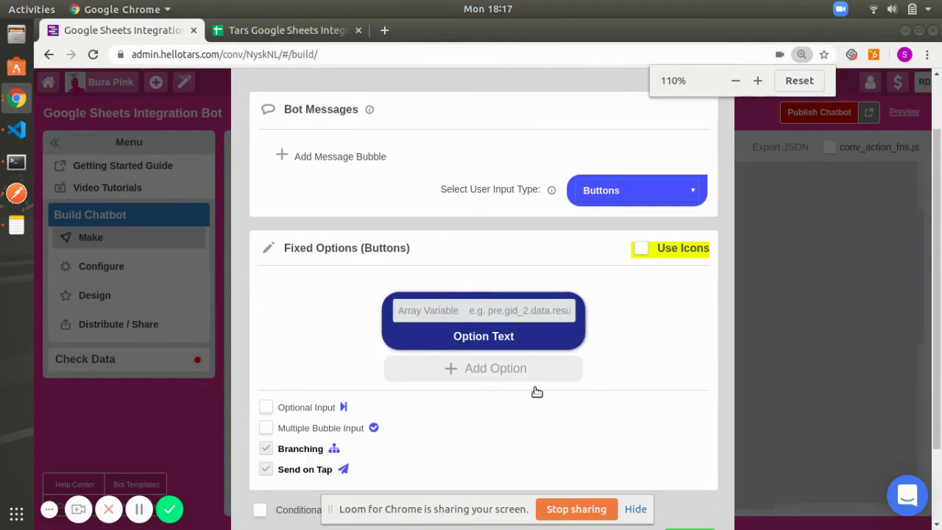
pyautogui.hotkey('ctrl', '+')
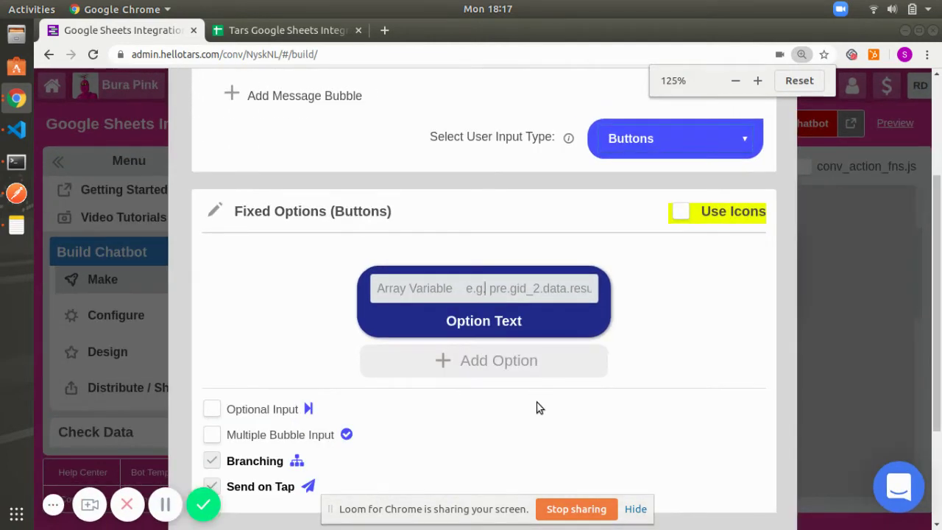
pyautogui.write('pre')
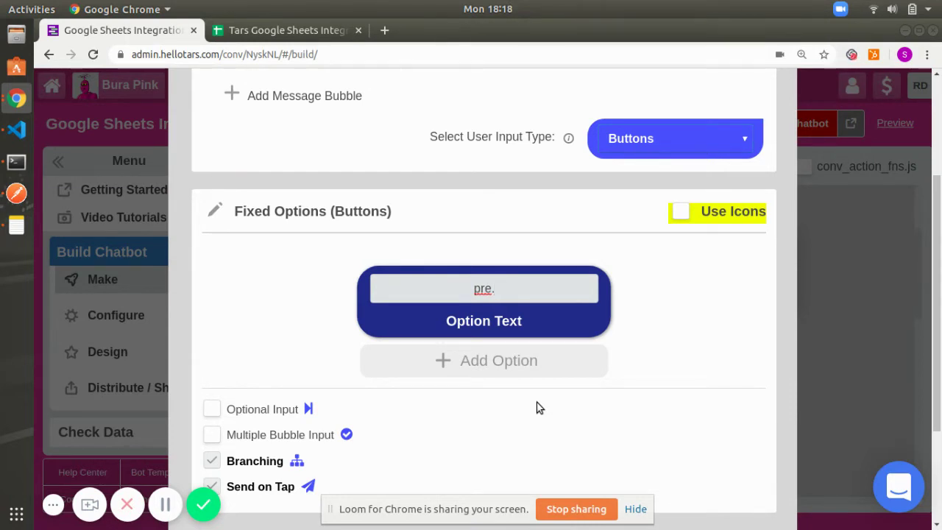
pyautogui.write('.')
pyautogui.hotkey('ctrl', 'v')
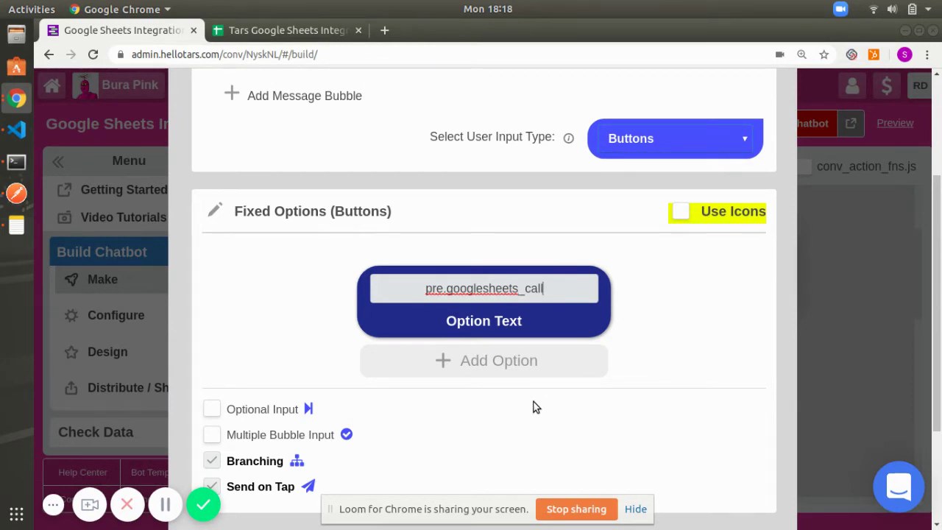
pyautogui.write('.')
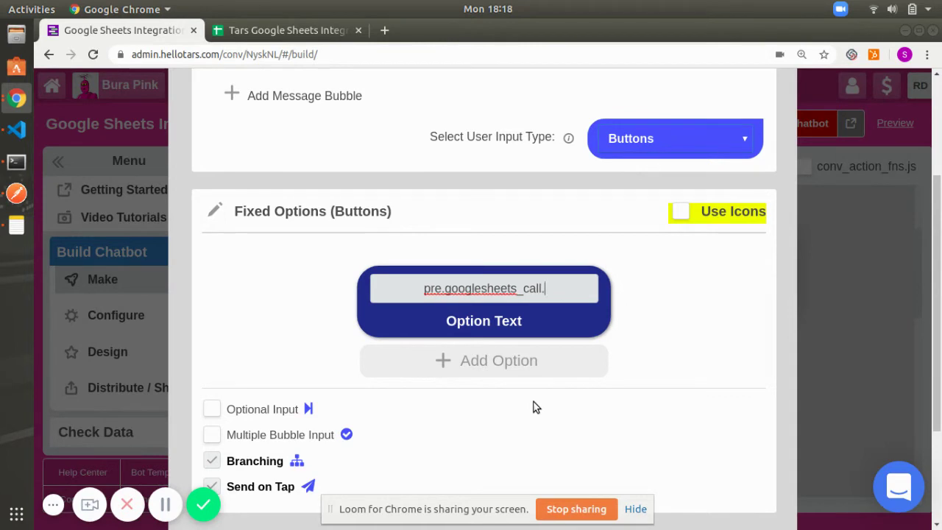
pyautogui.write('table.rows')
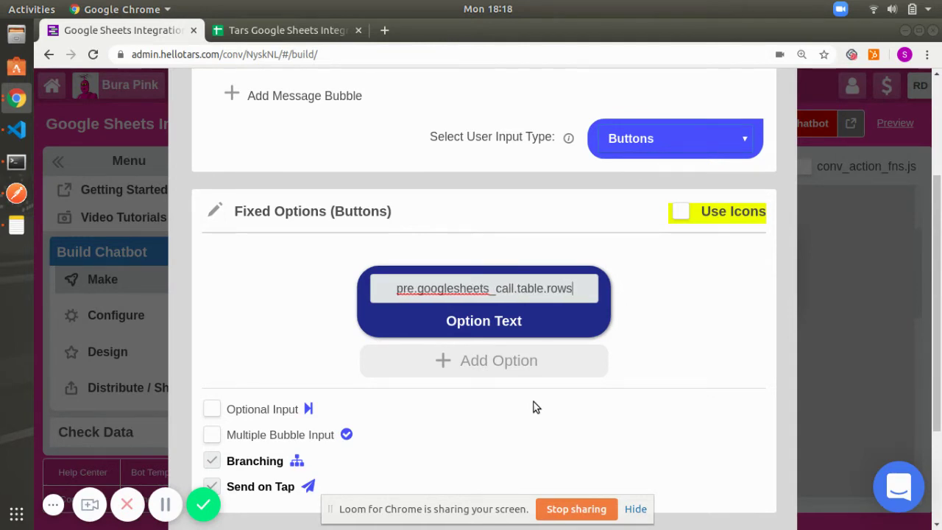
pyautogui.moveTo(535, 287)
pyautogui.moveTo(519, 288); pyautogui.dragTo(573, 288)
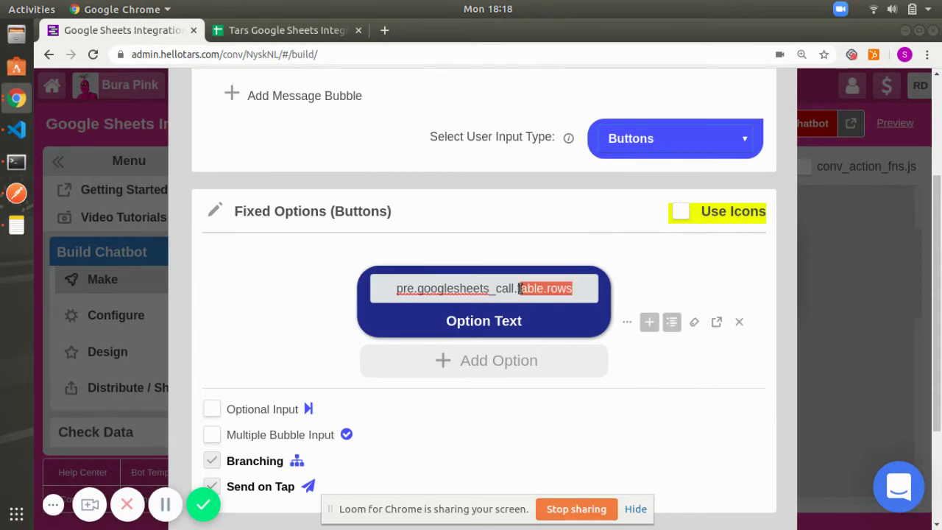
pyautogui.scroll(3, 572, 245)
pyautogui.click(743, 136)
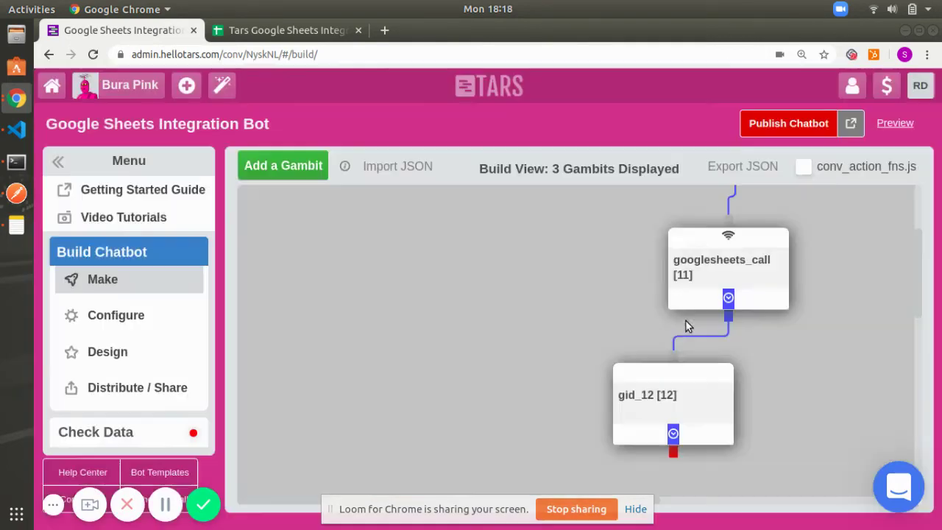
# - Run the API request in the googlesheets_call gambit and locate the table key in its response
pyautogui.click(686, 284)
pyautogui.click(711, 270)
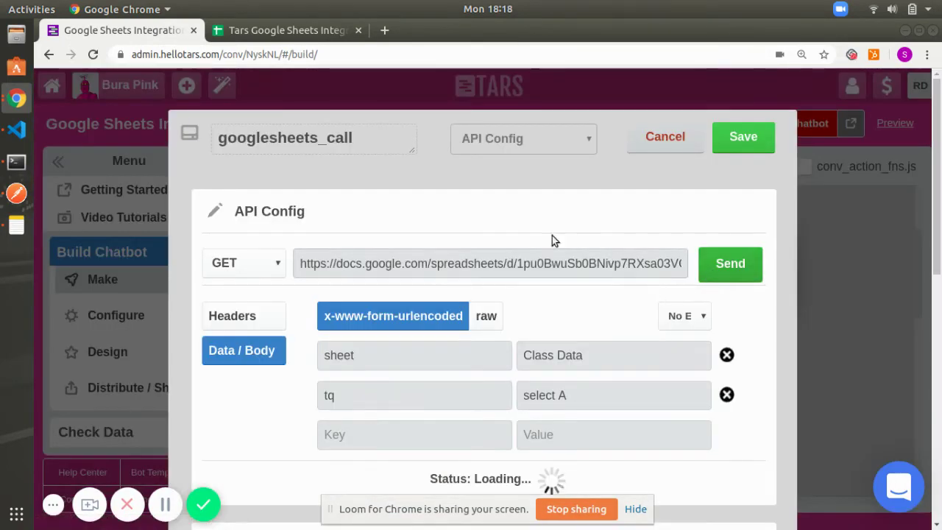
pyautogui.scroll(-3, 593, 238)
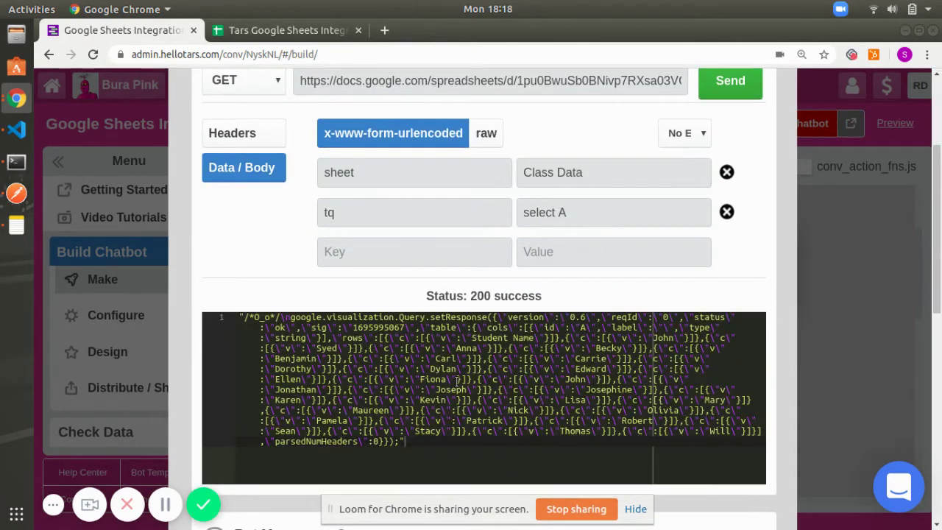
pyautogui.hotkey('ctrl', '+')
pyautogui.hotkey('ctrl', '+')
pyautogui.hotkey('ctrl', '+')
pyautogui.hotkey('ctrl', '+')
pyautogui.hotkey('ctrl', '+')
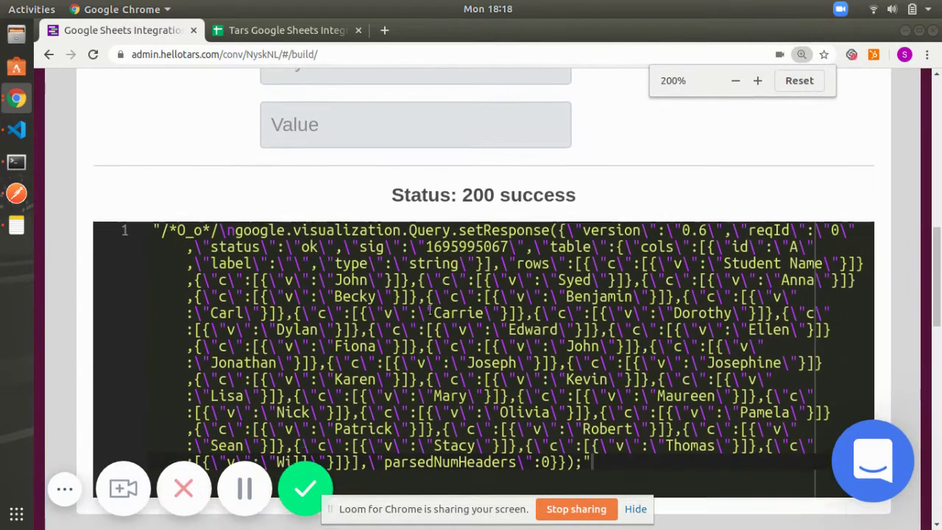
pyautogui.doubleClick(560, 244)
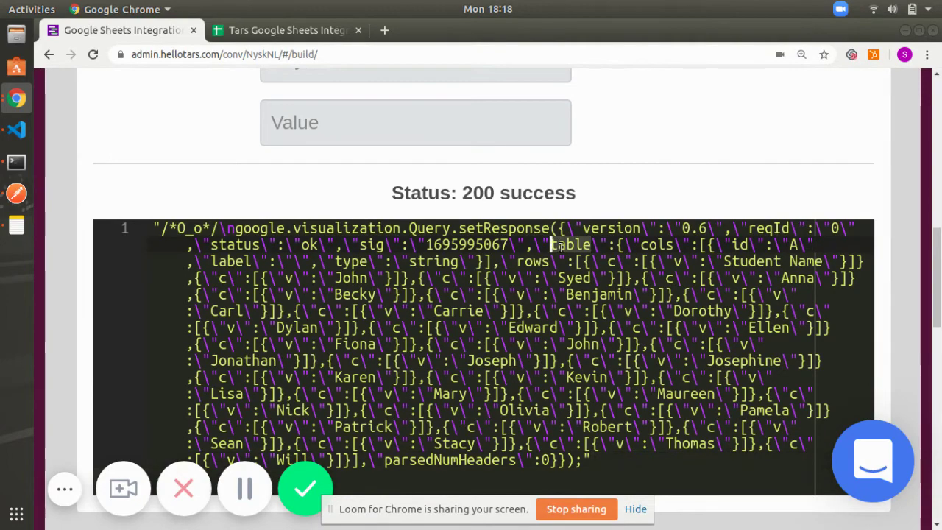
# - Compare the cols entry of the API response with column A of the Tars Google Sheets Integration spreadsheet
pyautogui.click(287, 31)
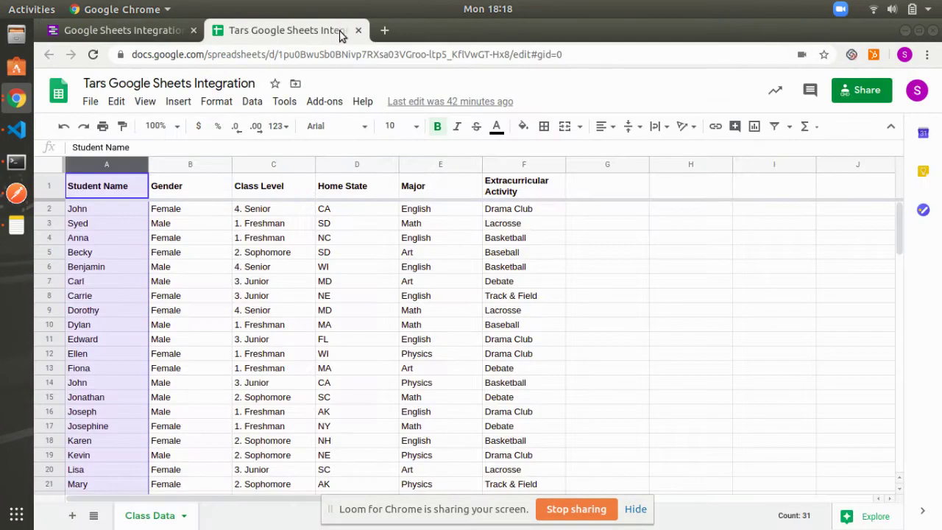
pyautogui.click(73, 30)
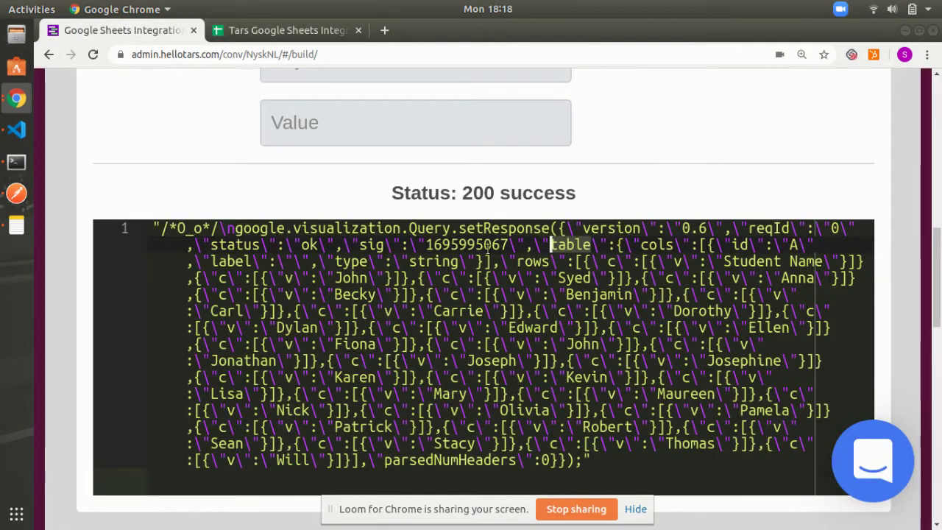
pyautogui.click(651, 249)
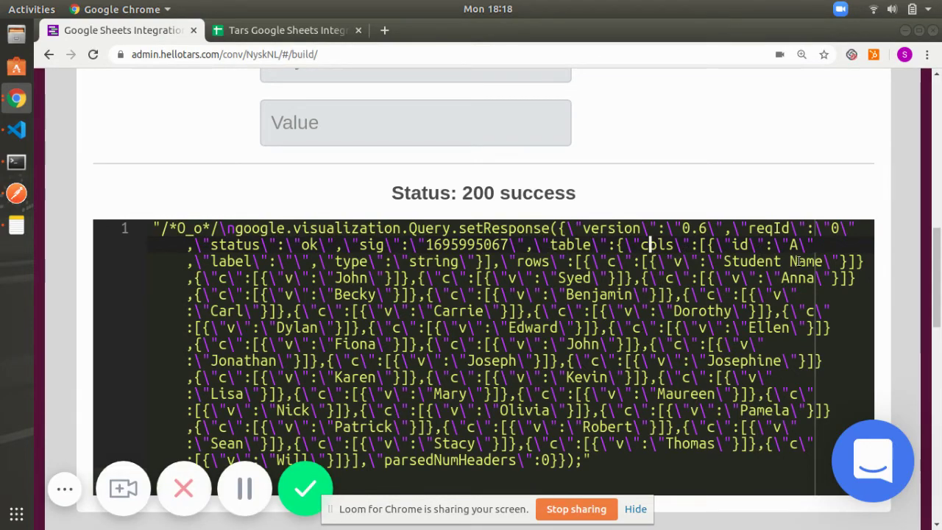
pyautogui.click(254, 30)
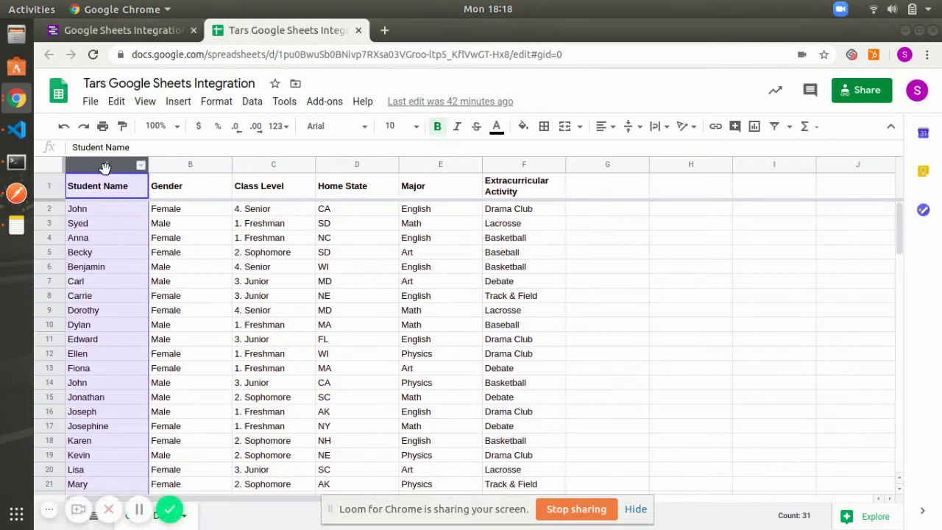
pyautogui.click(106, 27)
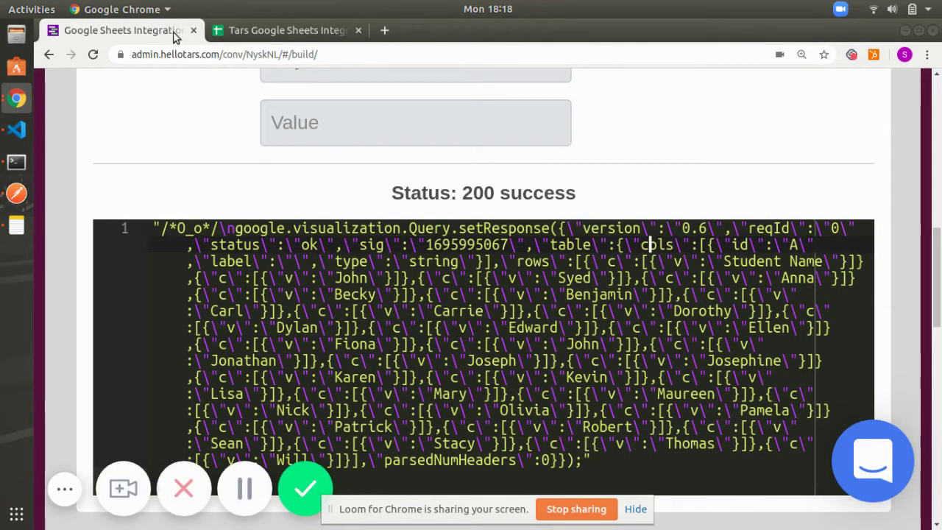
# - Examine the rows of the Student Name column in the spreadsheet by stepping through its cells
pyautogui.click(218, 35)
pyautogui.click(138, 227)
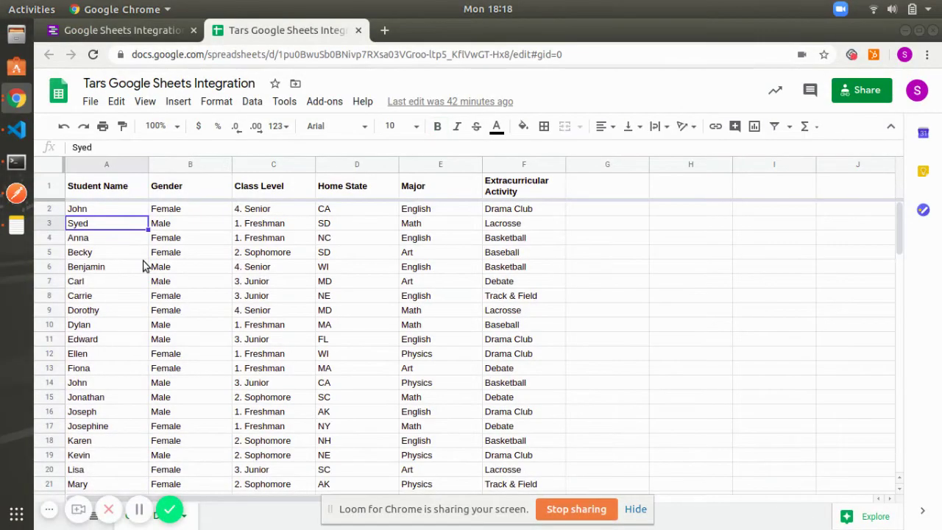
pyautogui.press('Up')
pyautogui.press('Down')
pyautogui.press('Down')
pyautogui.press('Down')
pyautogui.press('Down')
pyautogui.press('Down')
pyautogui.press('Down')
pyautogui.press('Down')
pyautogui.press('Down')
pyautogui.press('Down')
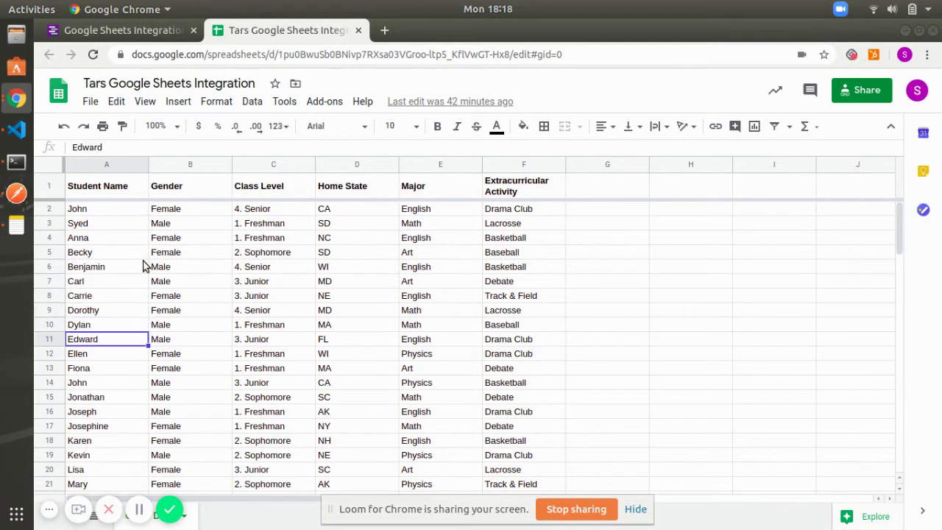
pyautogui.press('Up')
pyautogui.press('Up')
pyautogui.press('Up')
pyautogui.press('Up')
pyautogui.press('Up')
pyautogui.press('Up')
pyautogui.press('Up')
pyautogui.press('Up')
pyautogui.press('Up')
pyautogui.press('Up')
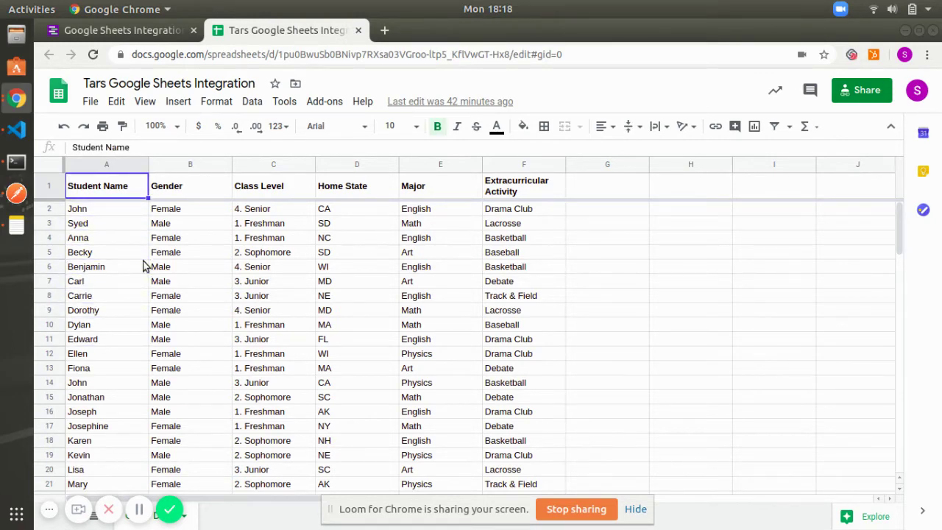
pyautogui.press('Down')
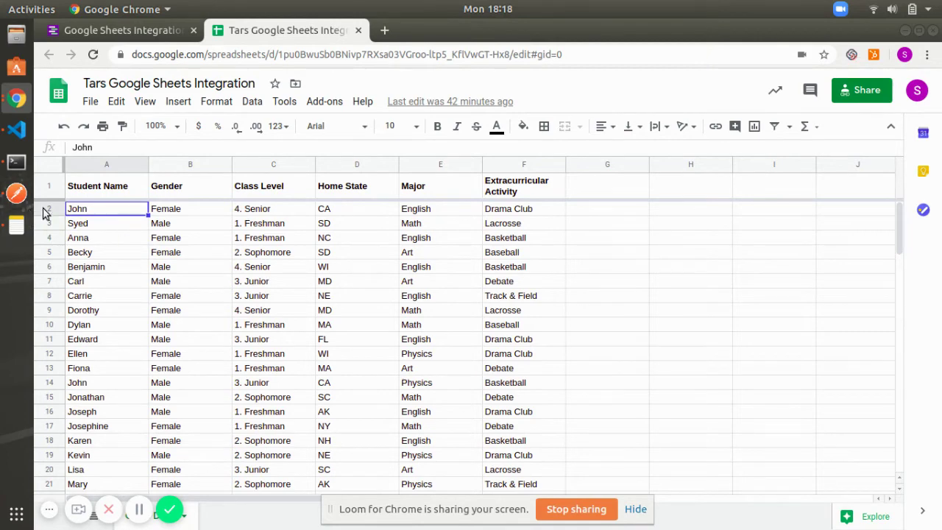
# - Examine the rows and c keys in the googlesheets_call response and close the gambit without saving
pyautogui.click(88, 31)
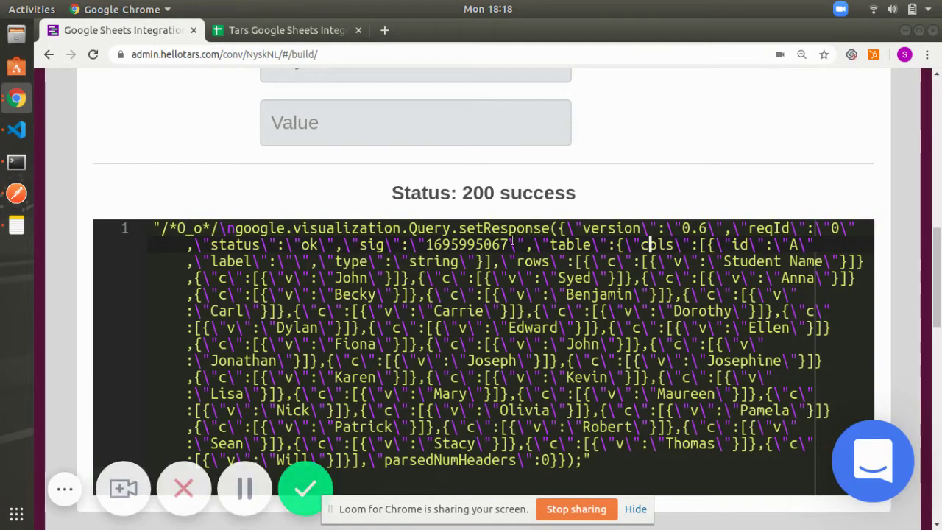
pyautogui.doubleClick(533, 261)
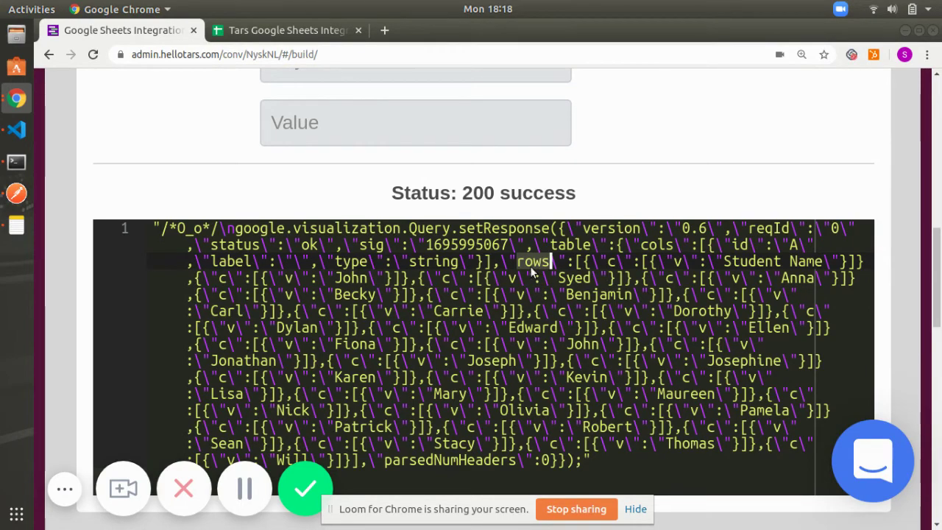
pyautogui.doubleClick(612, 261)
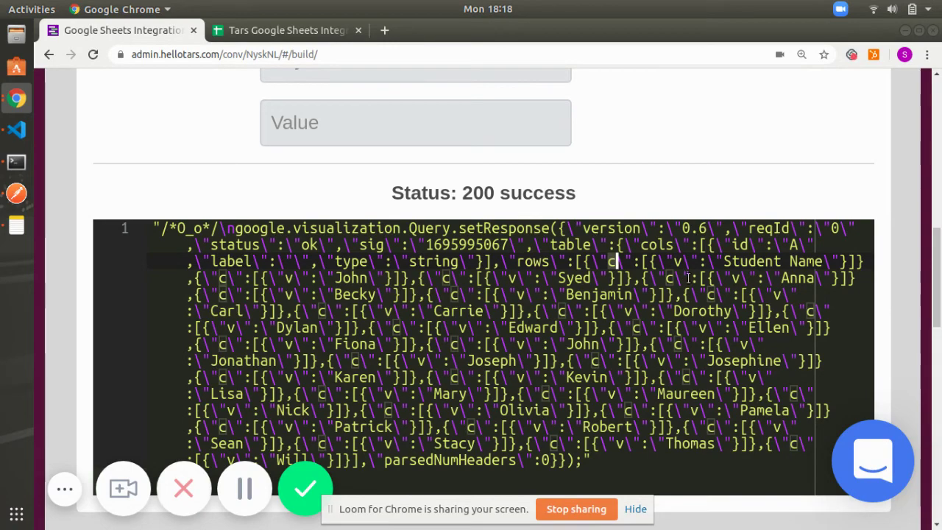
pyautogui.scroll(10, 688, 277)
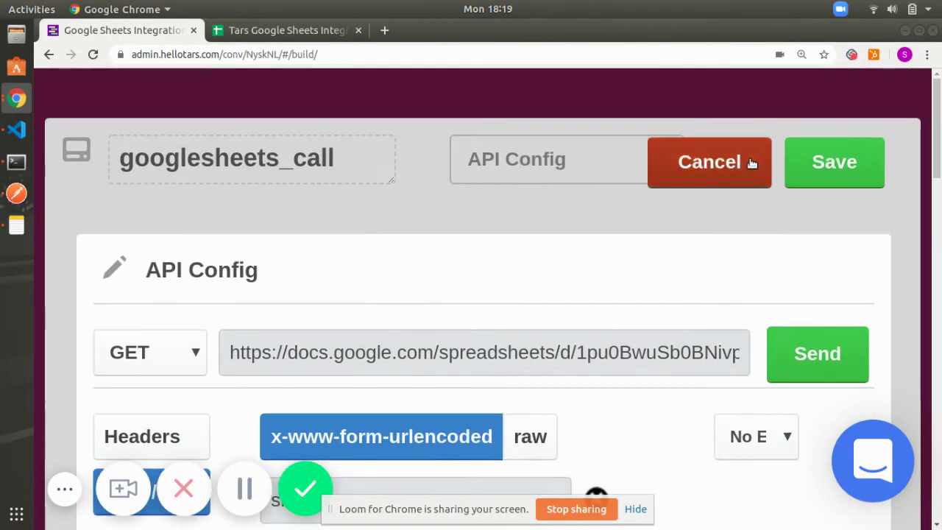
pyautogui.click(751, 162)
# - Set the button option text of the gid_12 gambit to {{c[0].v}} and save the gambit
pyautogui.scroll(-3, 663, 206)
pyautogui.scroll(1, 655, 280)
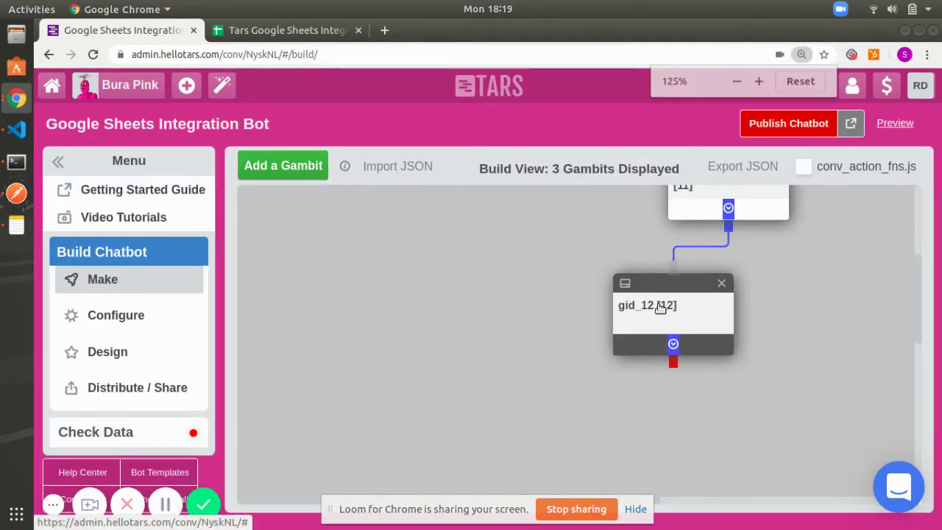
pyautogui.click(659, 313)
pyautogui.scroll(-2, 531, 360)
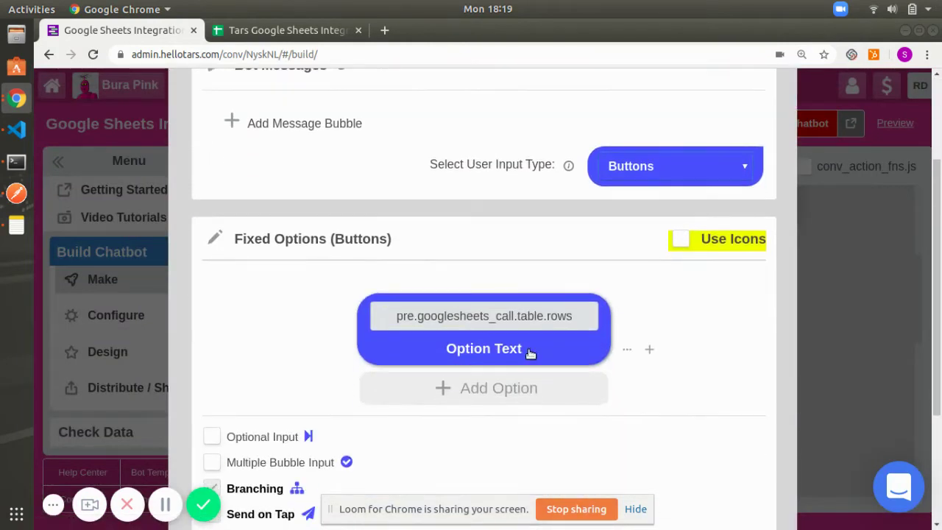
pyautogui.click(484, 350)
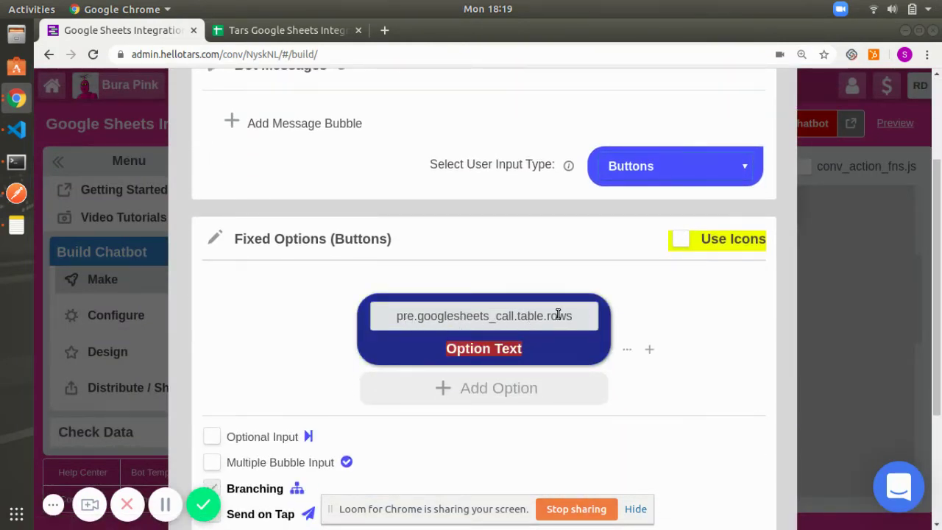
pyautogui.write('{{')
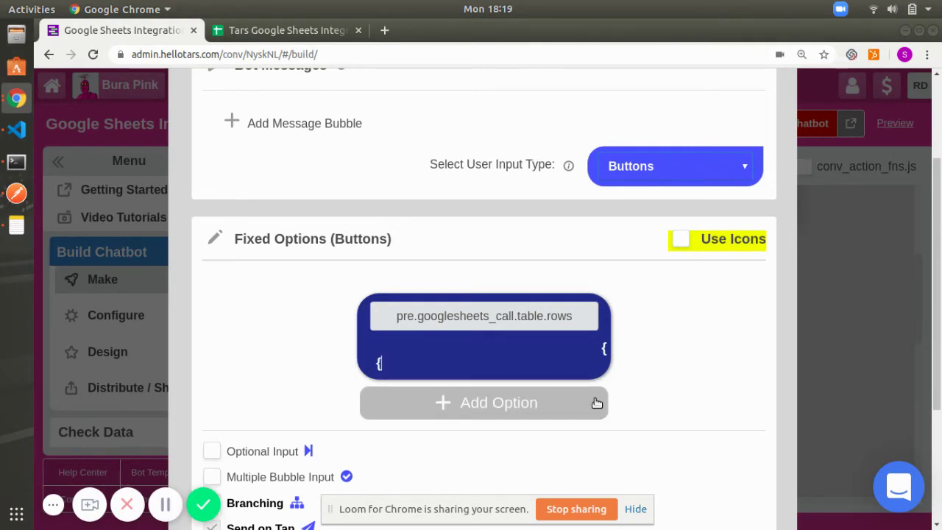
pyautogui.write('c[0]')
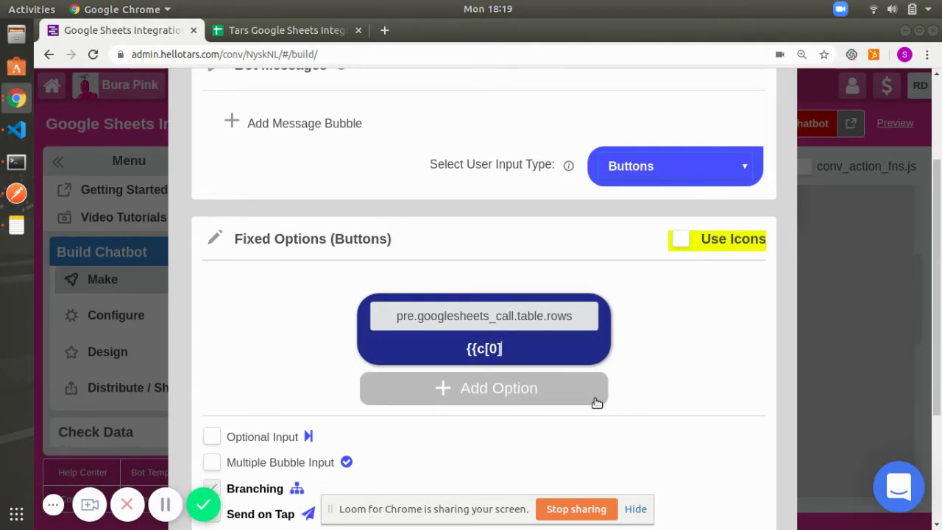
pyautogui.write('.v}}')
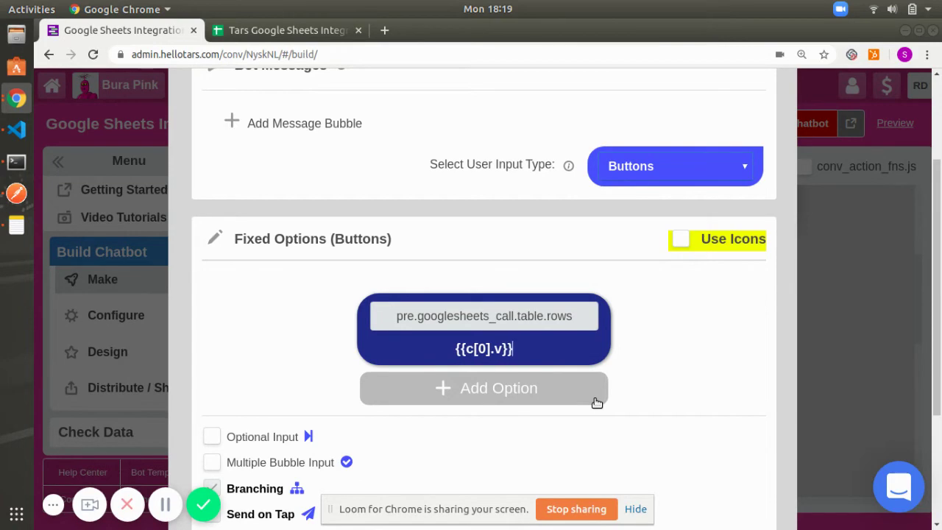
pyautogui.scroll(3, 673, 277)
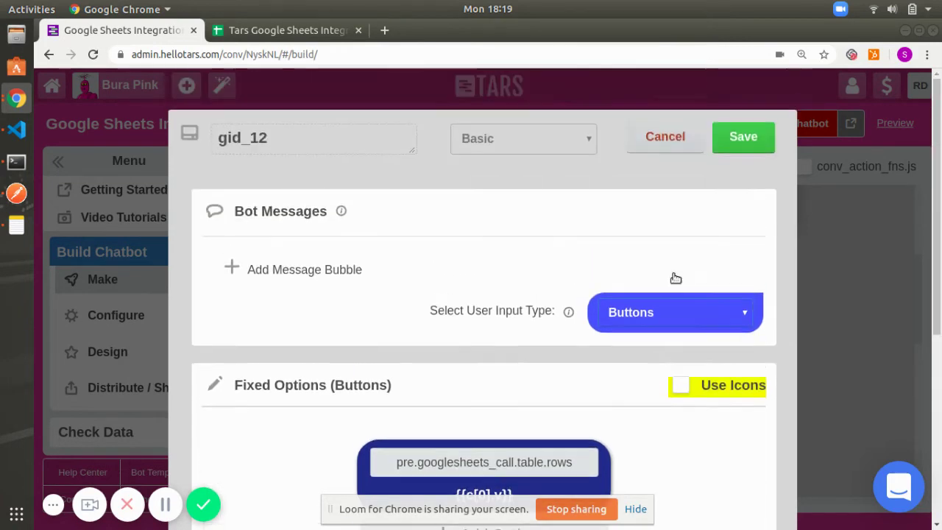
pyautogui.click(743, 139)
# - Open the chatbot preview beside the complete three-gambit flow
pyautogui.hotkey('ctrl', '-')
pyautogui.hotkey('ctrl', '-')
pyautogui.hotkey('ctrl', '+')
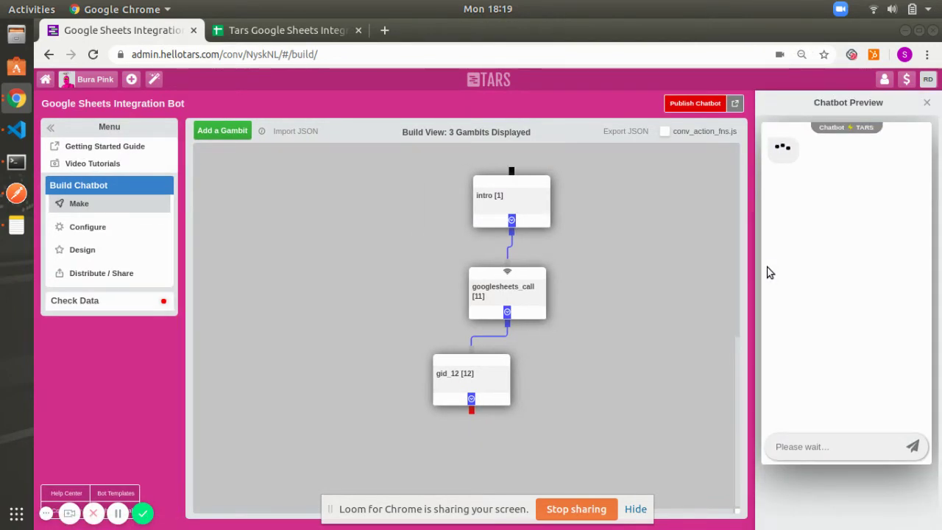
# - Add the bot message "The below are the names from the google sheet." to gid_12 and save the gambit
pyautogui.click(484, 394)
pyautogui.click(376, 206)
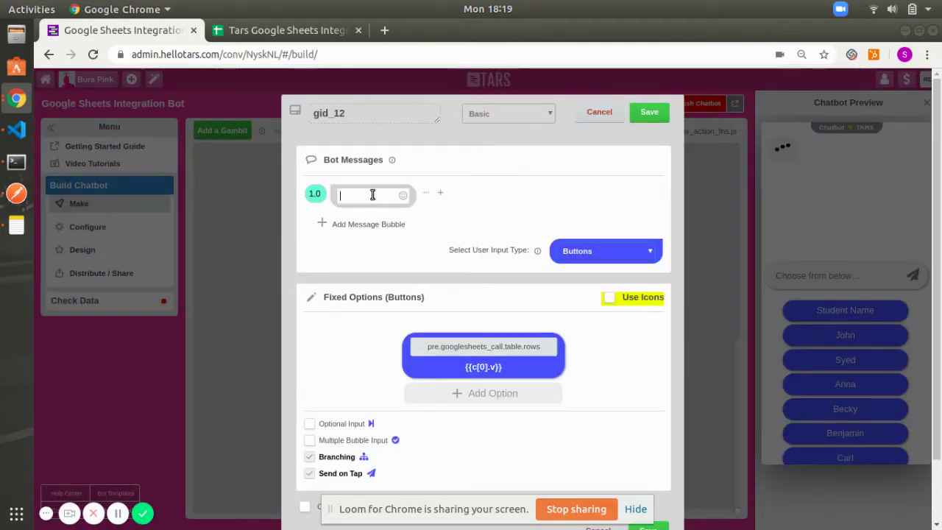
pyautogui.write('The b')
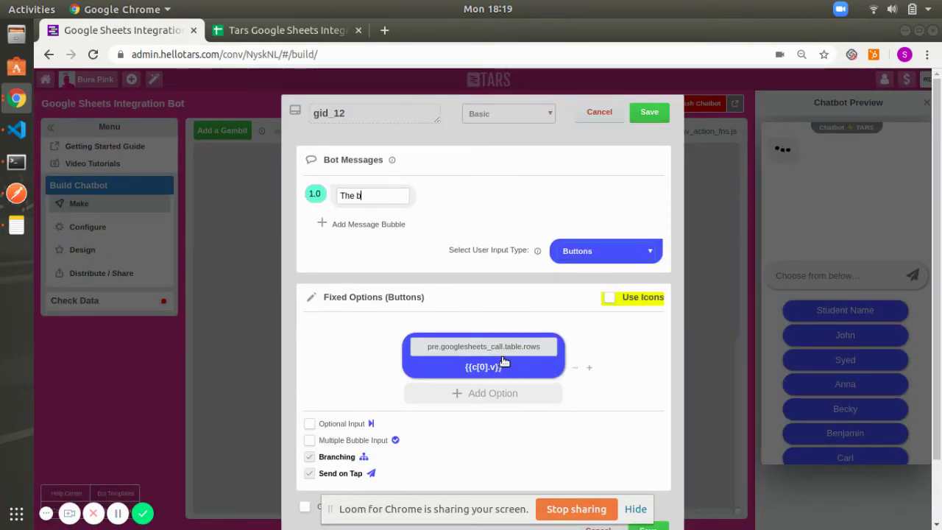
pyautogui.write('elow are the nam')
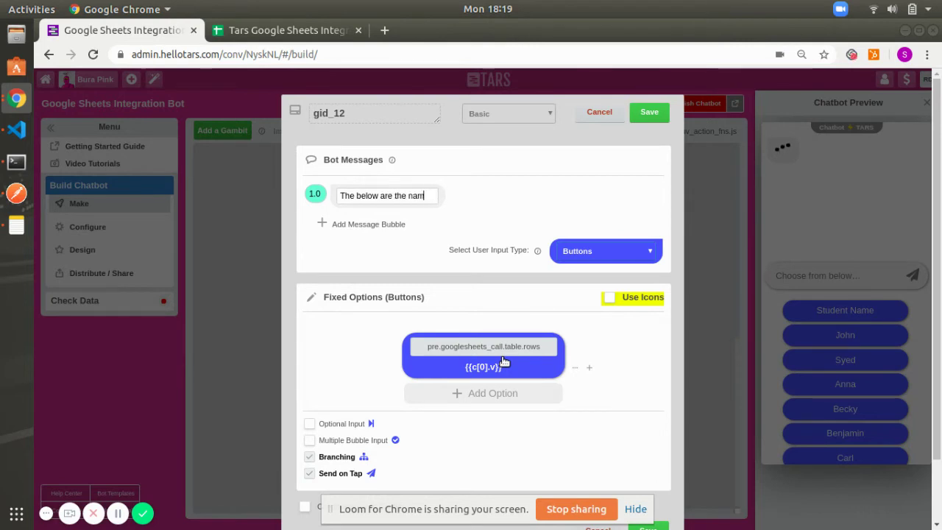
pyautogui.write('es from the google sheet.')
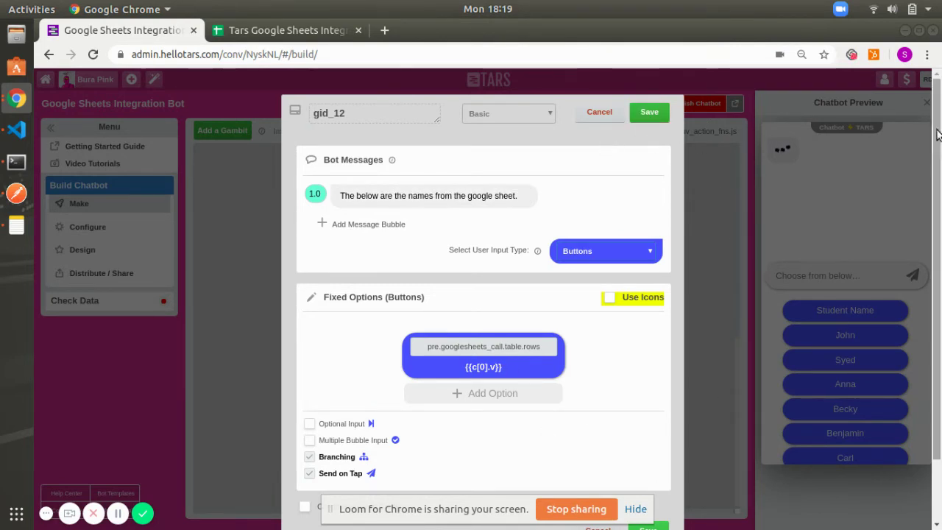
pyautogui.click(643, 116)
# - Restart the chatbot preview and look through the full list of name buttons
pyautogui.click(925, 102)
pyautogui.click(913, 104)
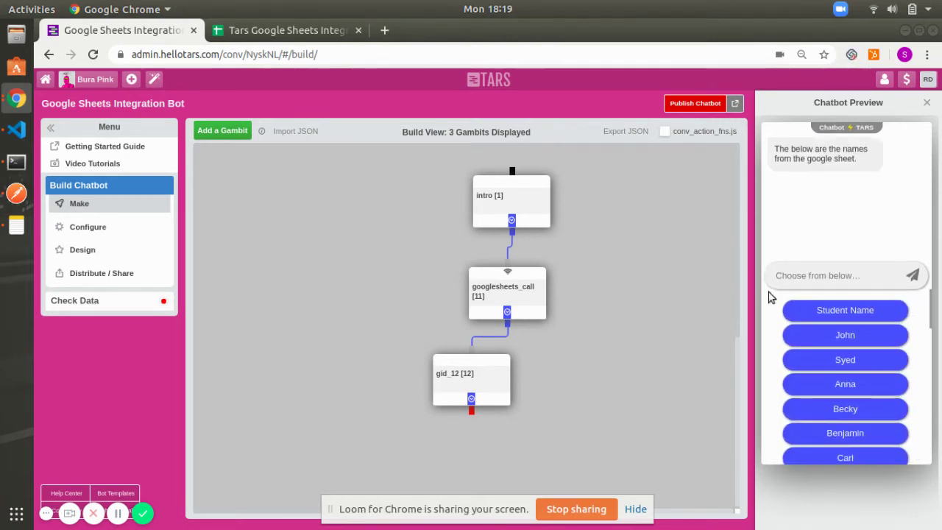
pyautogui.scroll(-10, 829, 337)
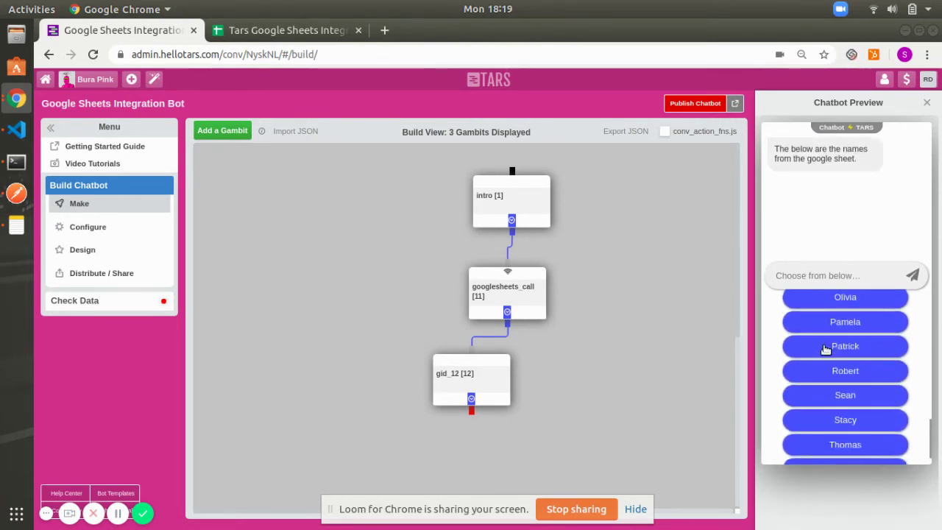
pyautogui.scroll(8, 831, 342)
pyautogui.scroll(3, 831, 340)
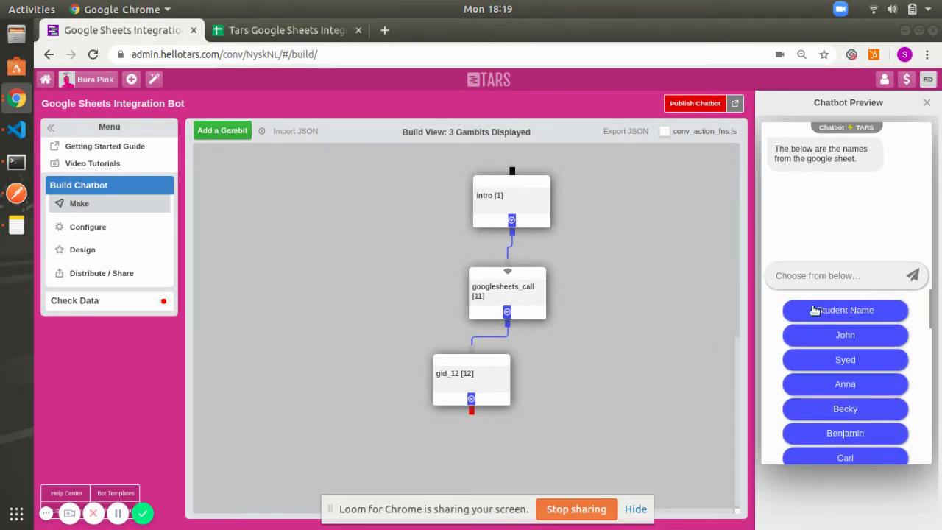
# - Compare the Student Name header cell with the first name rows in the Tars Google Sheets Integration spreadsheet
pyautogui.click(287, 31)
pyautogui.click(108, 194)
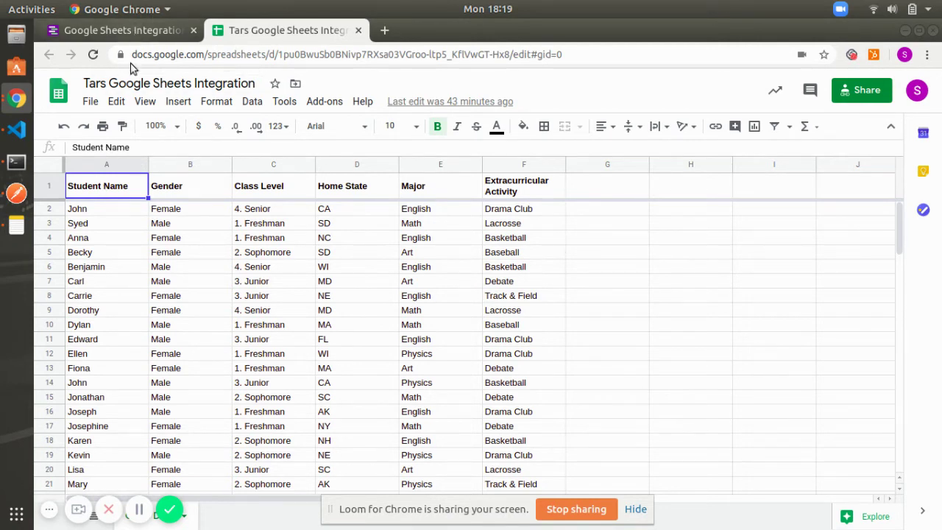
pyautogui.click(92, 210)
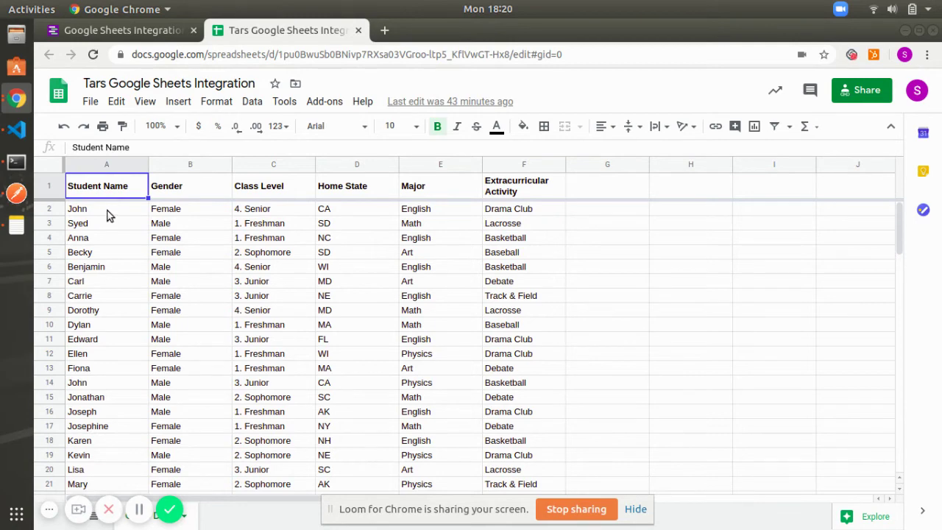
pyautogui.click(107, 214)
pyautogui.click(69, 194)
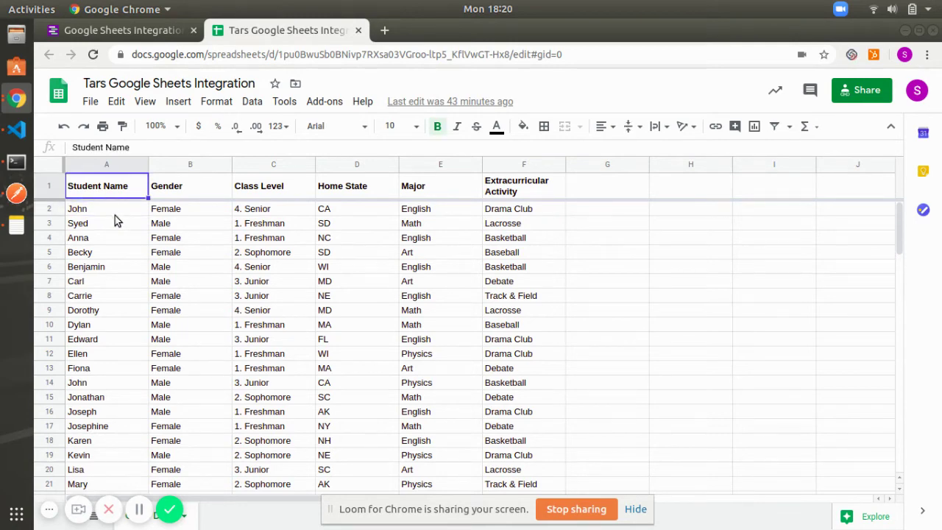
# - Change the tq value in googlesheets_call to "select A OFFSET 1" to skip the sheet's header row, and save the gambit
pyautogui.click(105, 31)
pyautogui.click(525, 302)
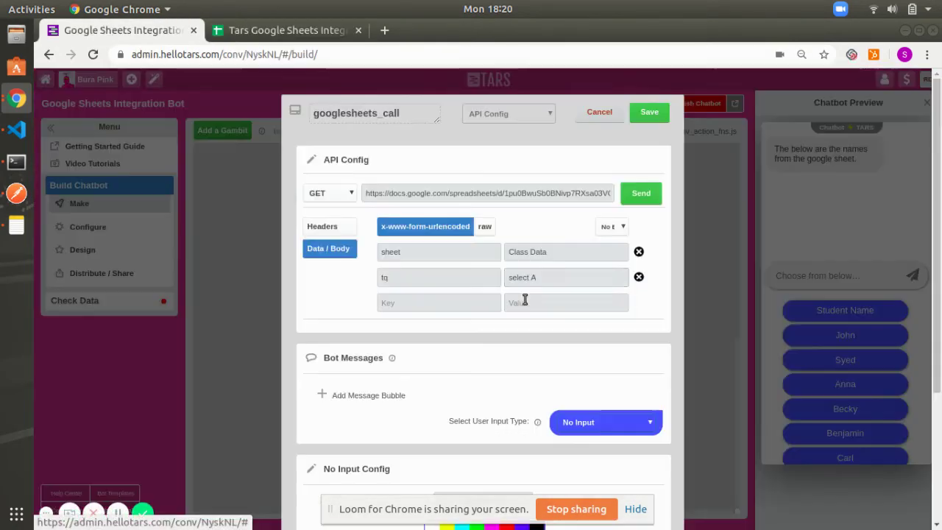
pyautogui.click(574, 276)
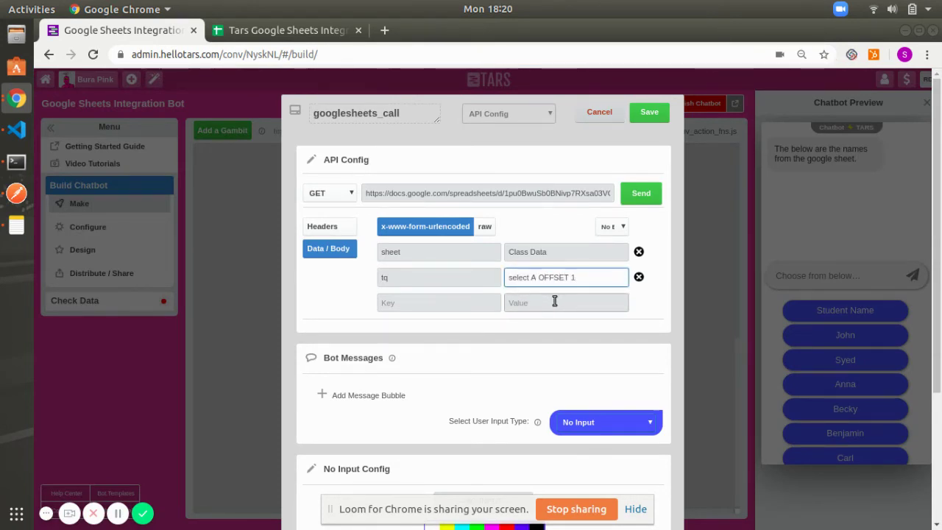
pyautogui.click(225, 30)
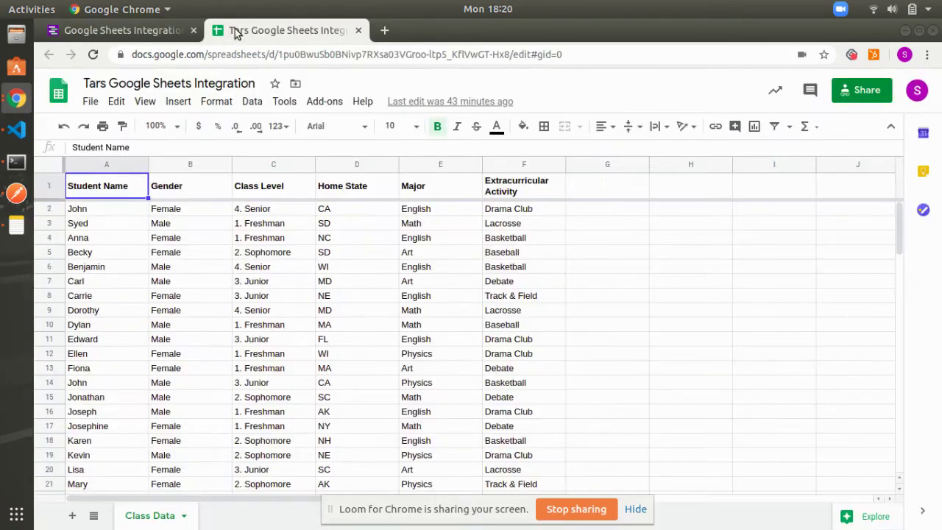
pyautogui.click(52, 186)
pyautogui.click(103, 30)
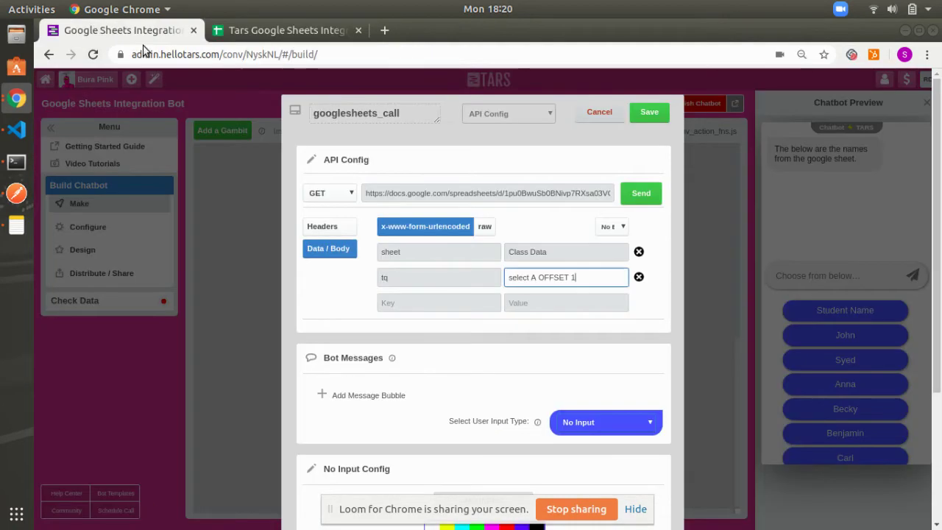
pyautogui.click(649, 112)
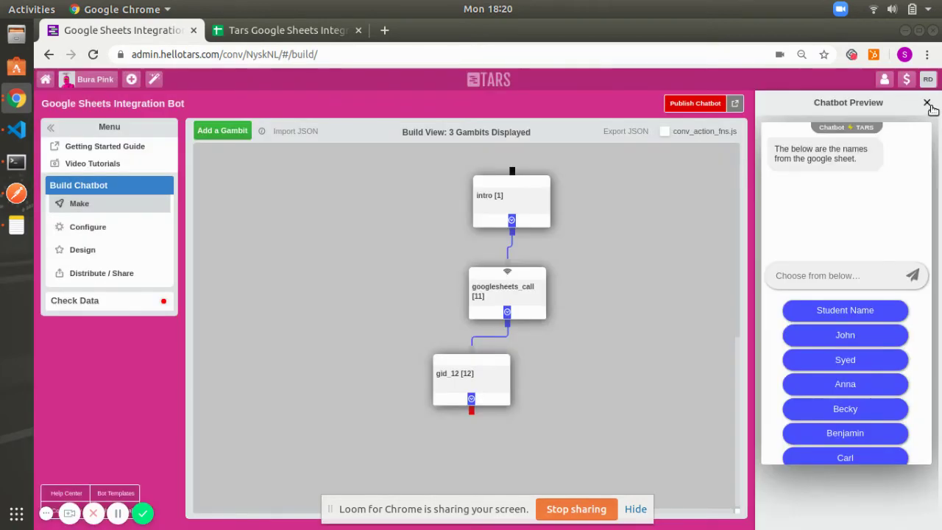
# - Restart the chatbot preview, choose the first student's name and glance at the spreadsheet's columns
pyautogui.click(928, 104)
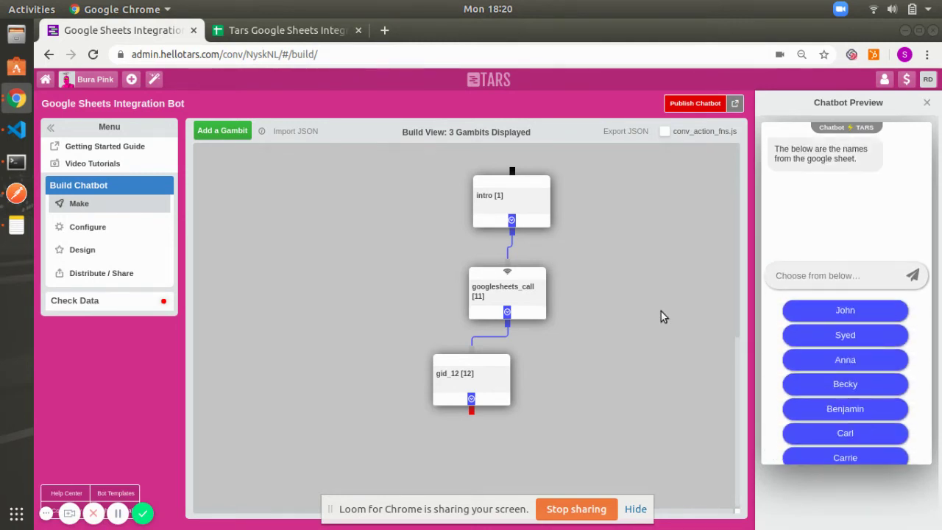
pyautogui.click(821, 313)
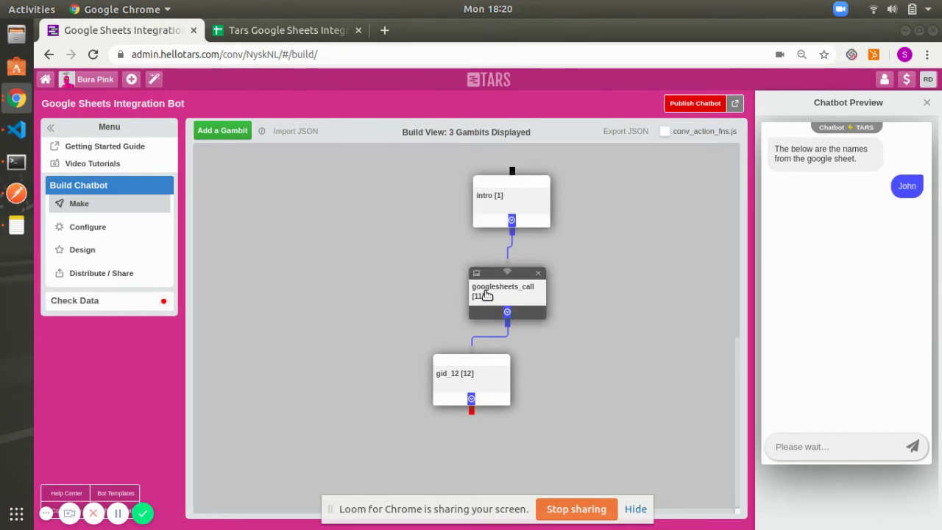
pyautogui.click(280, 29)
pyautogui.hotkey('ctrl', 'Tab')
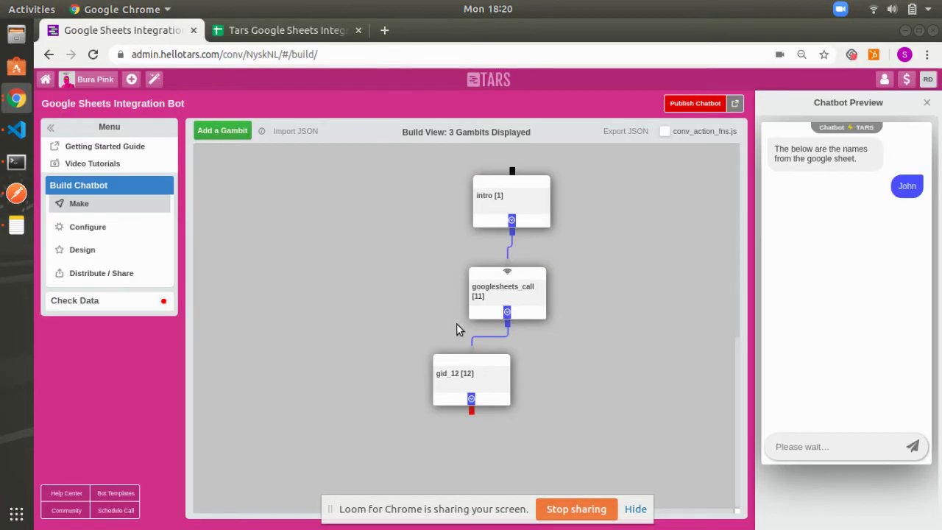
# - Add the Gender column to the googlesheets_call query by setting tq to "select A, B OFFSET 1", and save the gambit
pyautogui.click(489, 299)
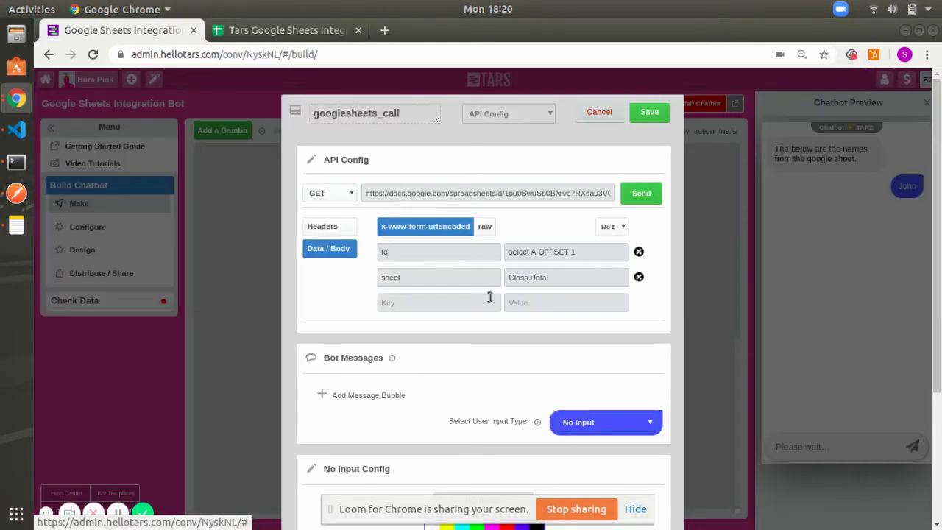
pyautogui.click(271, 28)
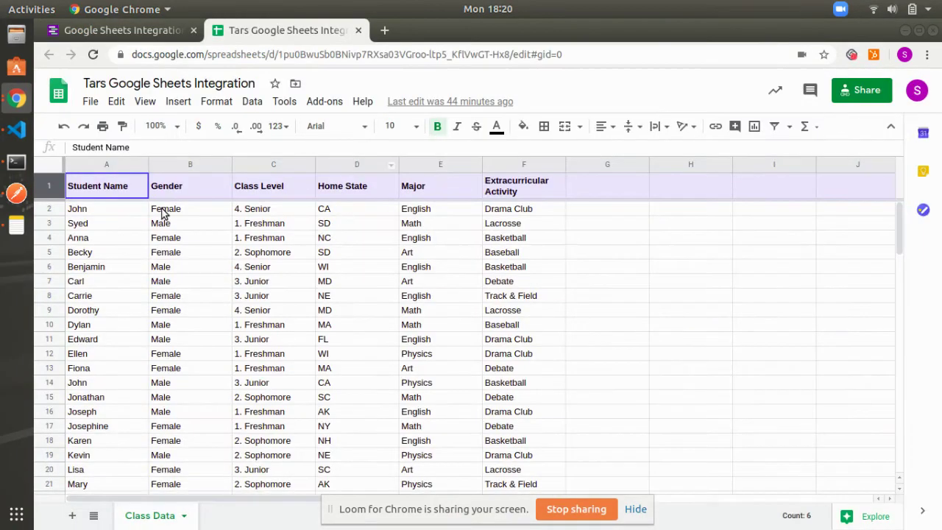
pyautogui.hotkey('ctrl', 'Tab')
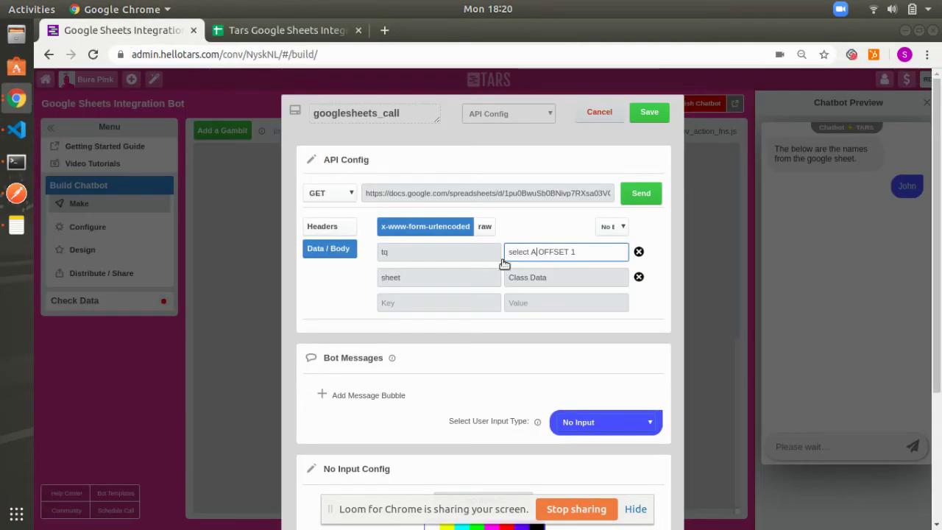
pyautogui.write(', B')
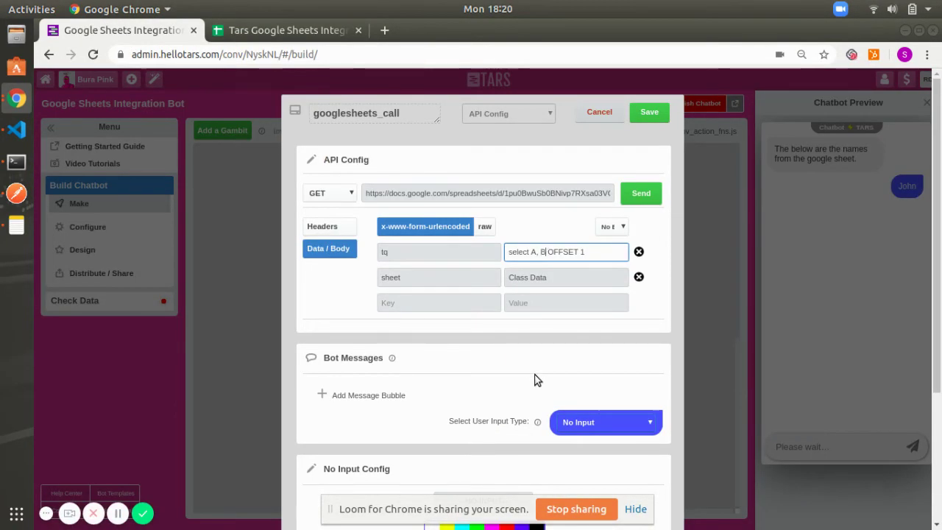
pyautogui.click(651, 112)
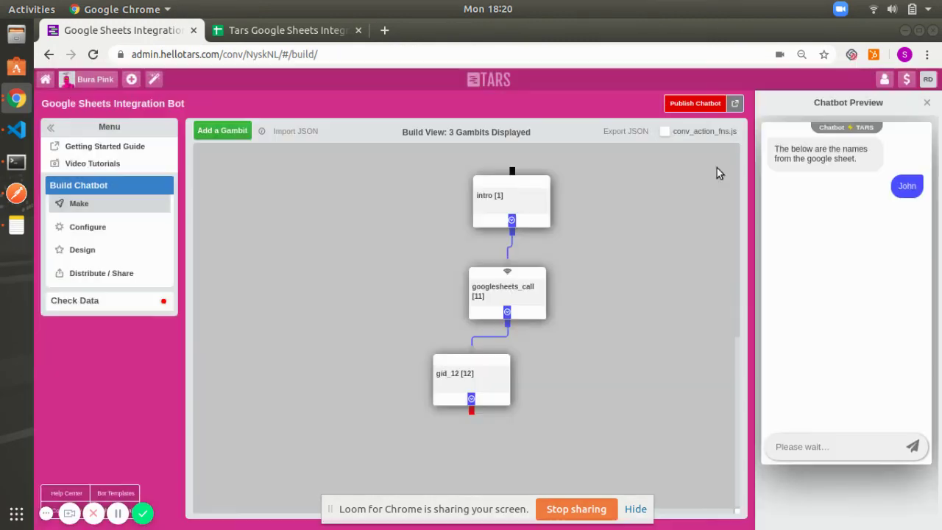
# - Set the gid_12 button option to "{{c[0].v}}, {{c[1].v}}", save the gambit and restart the chatbot preview
pyautogui.click(484, 386)
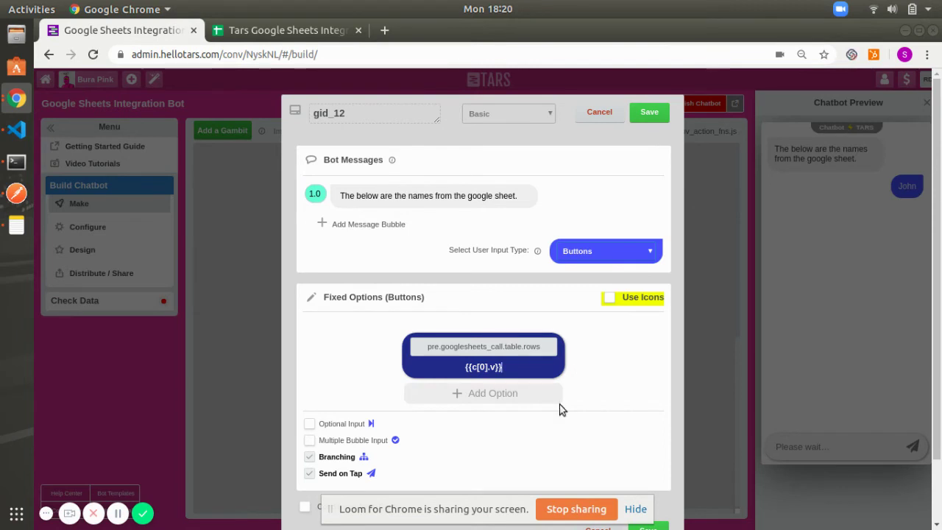
pyautogui.write(',')
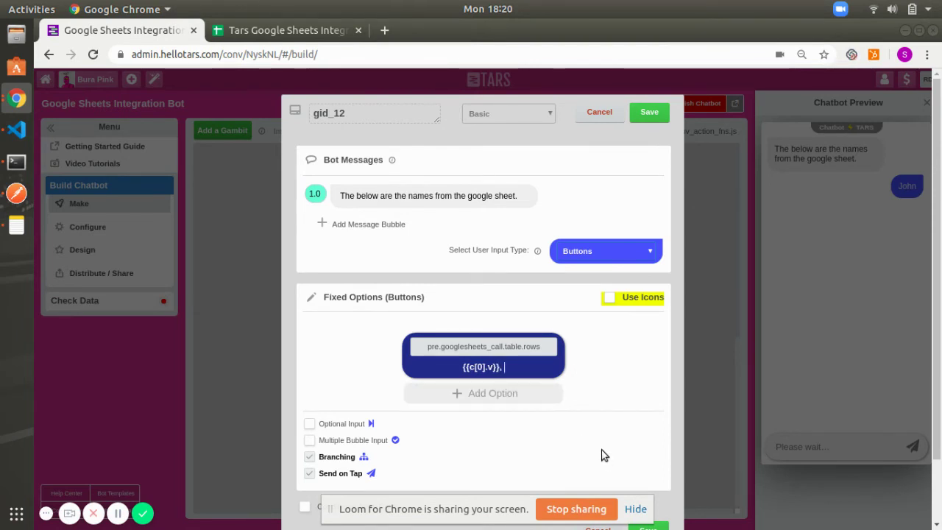
pyautogui.write(' {{')
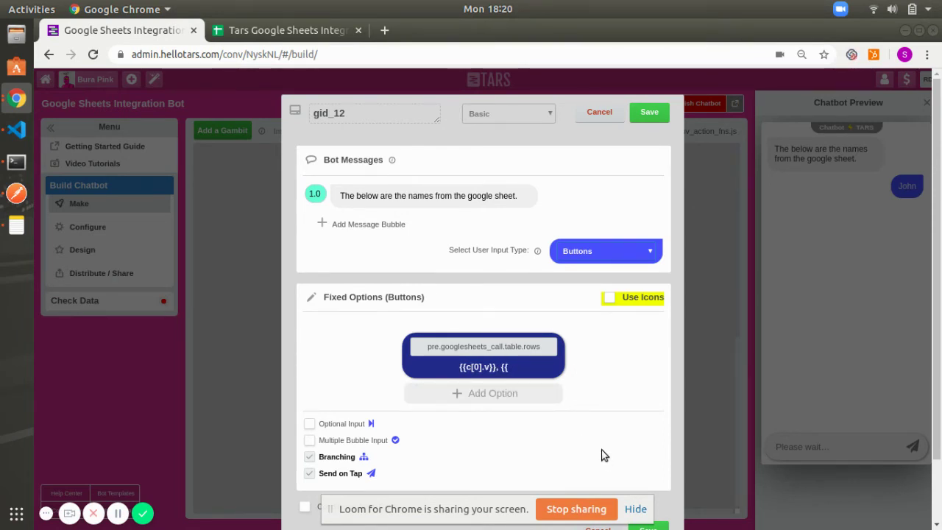
pyautogui.write('c[1].')
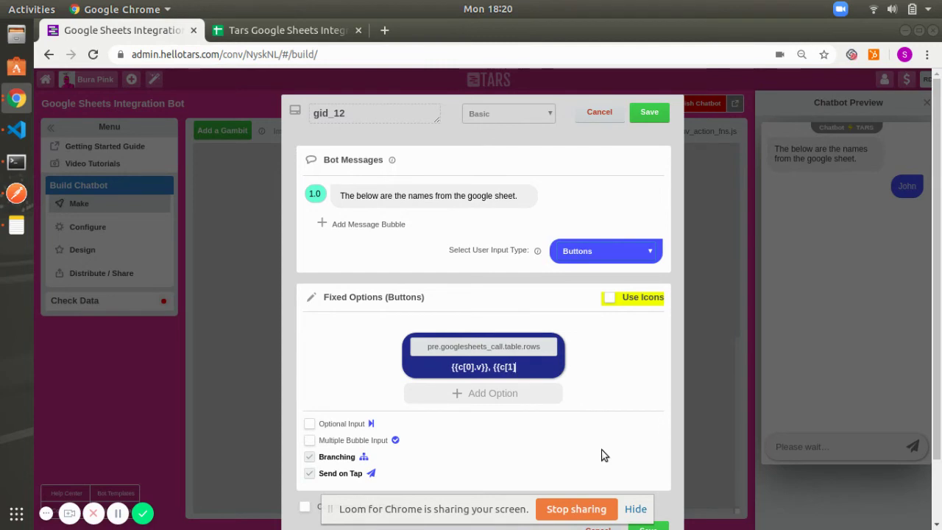
pyautogui.write('v}}')
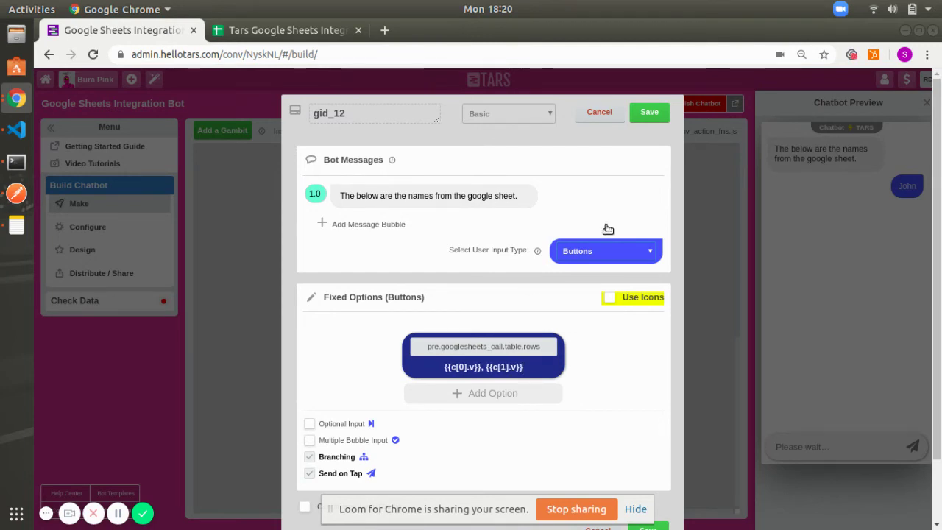
pyautogui.click(649, 117)
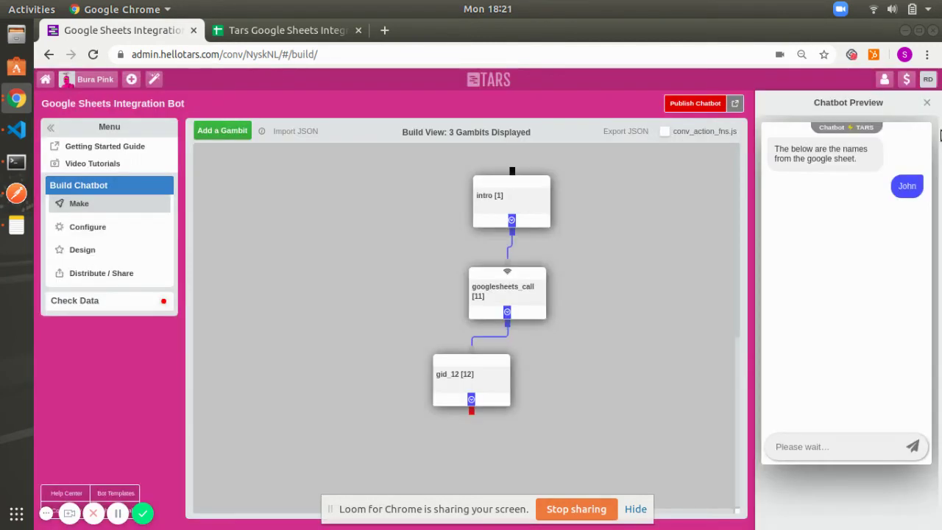
pyautogui.click(926, 103)
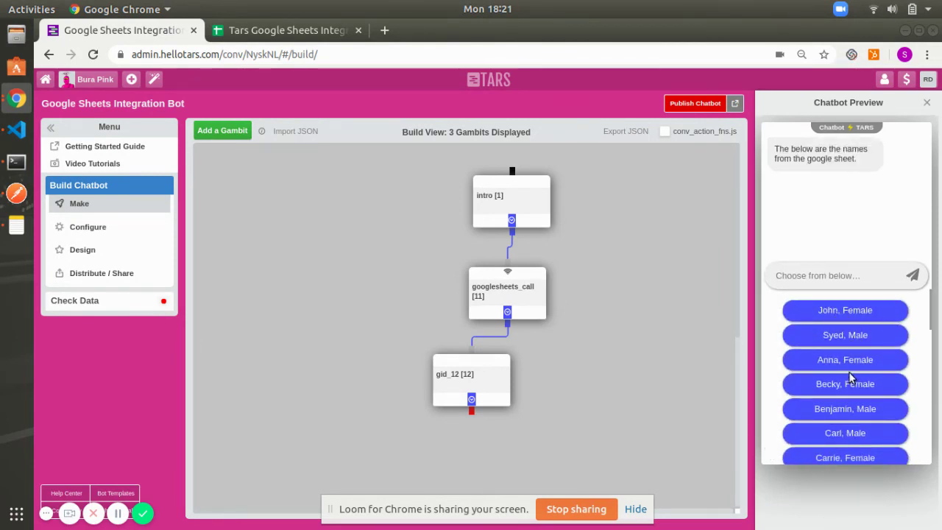
# - Check the gid_12 option label, then send the googlesheets_call GET request and inspect the enlarged response
pyautogui.click(460, 378)
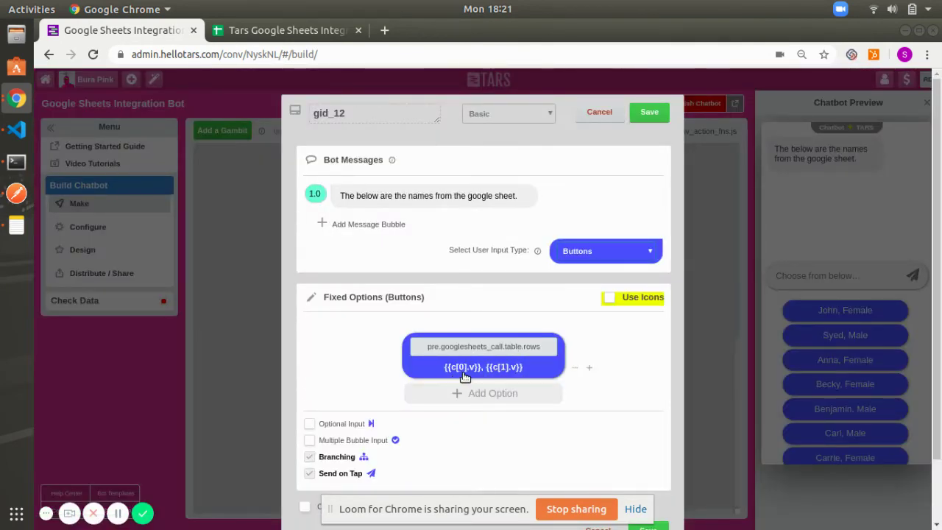
pyautogui.click(590, 114)
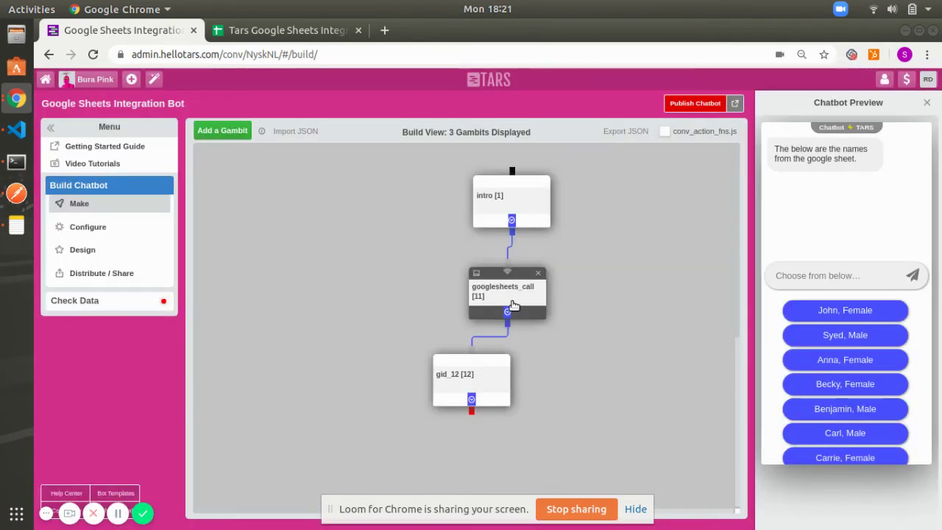
pyautogui.click(512, 303)
pyautogui.click(626, 196)
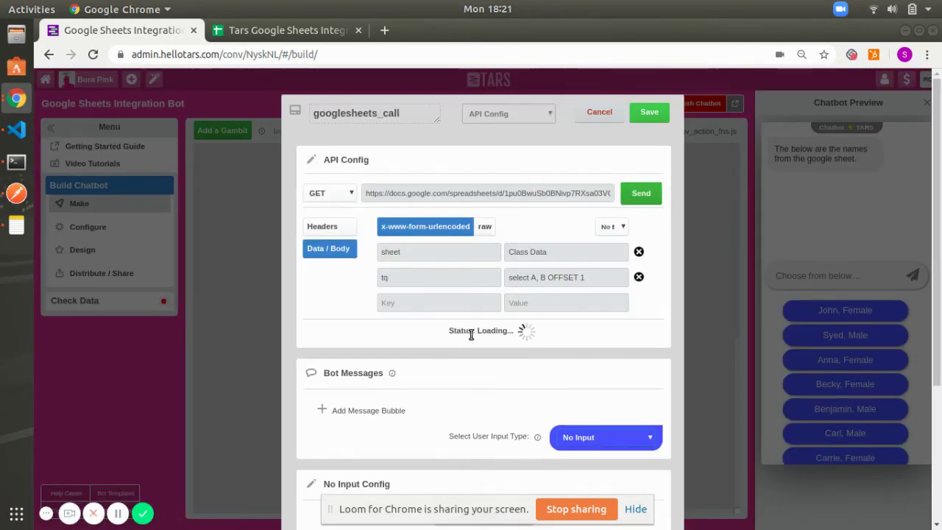
pyautogui.scroll(-2, 430, 367)
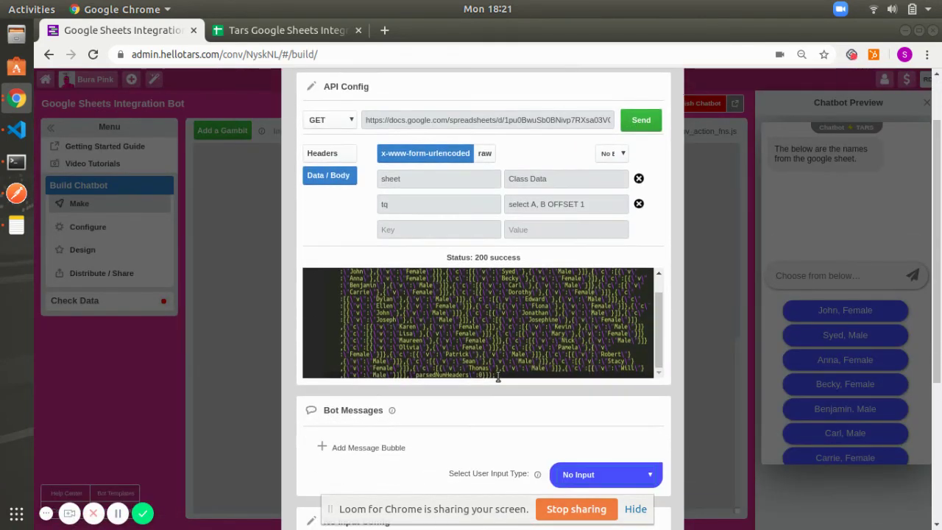
pyautogui.hotkey('ctrl', '+')
pyautogui.hotkey('ctrl', '+')
pyautogui.scroll(-2, 488, 362)
pyautogui.hotkey('ctrl', '+')
pyautogui.hotkey('ctrl', '+')
pyautogui.hotkey('ctrl', '+')
pyautogui.hotkey('ctrl', '+')
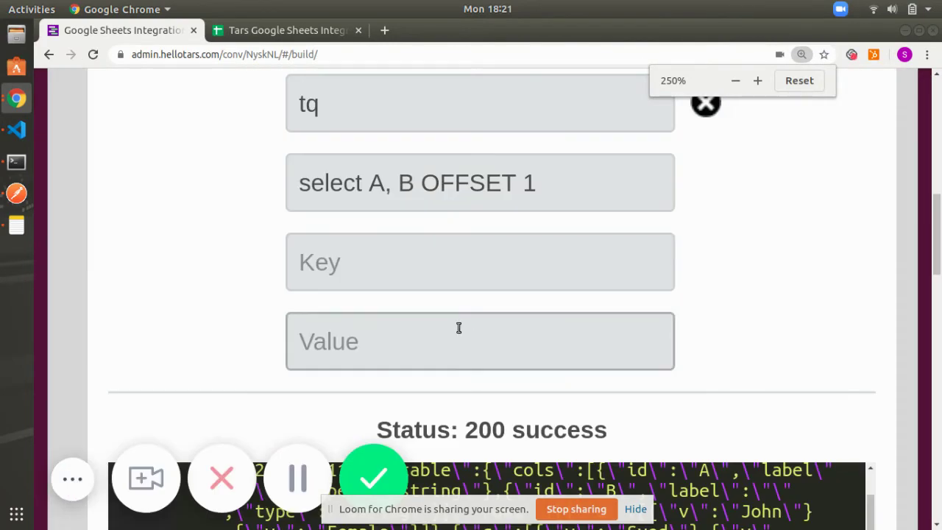
pyautogui.scroll(-2, 455, 332)
pyautogui.hotkey('ctrl', '-')
pyautogui.hotkey('ctrl', '-')
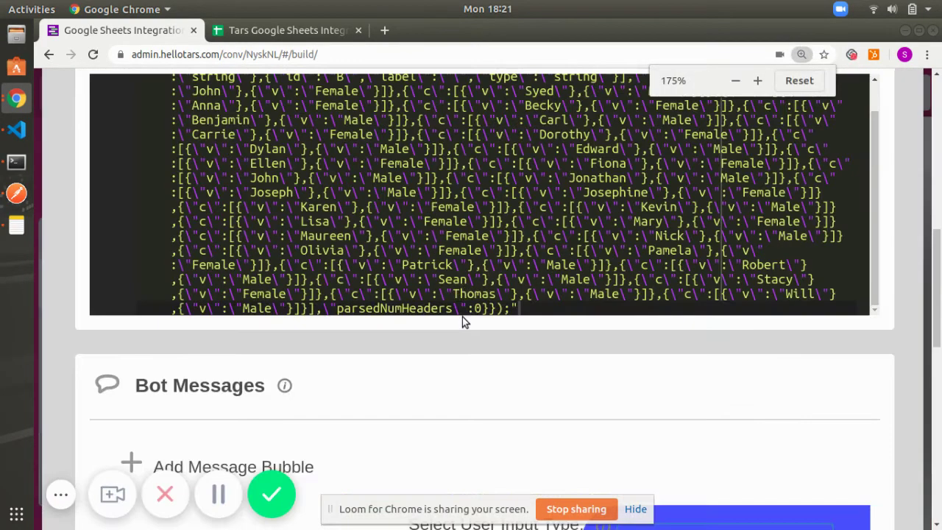
pyautogui.scroll(1, 443, 234)
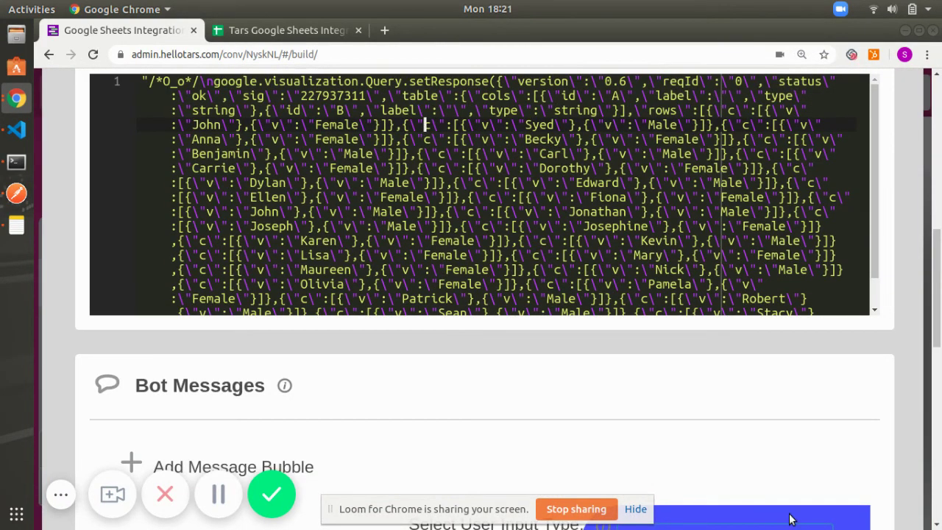
# - Highlight the start of the second student's "c" array in the response to examine how a row is structured
pyautogui.hotkey('shift', 'Right')
pyautogui.hotkey('shift', 'Right')
pyautogui.hotkey('shift', 'Right')
pyautogui.hotkey('shift', 'Right')
pyautogui.hotkey('shift', 'Right')
pyautogui.hotkey('shift', 'Right')
pyautogui.hotkey('shift', 'Right')
pyautogui.hotkey('shift', 'Right')
pyautogui.hotkey('shift', 'Right')
pyautogui.hotkey('shift', 'Right')
pyautogui.hotkey('shift', 'Right')
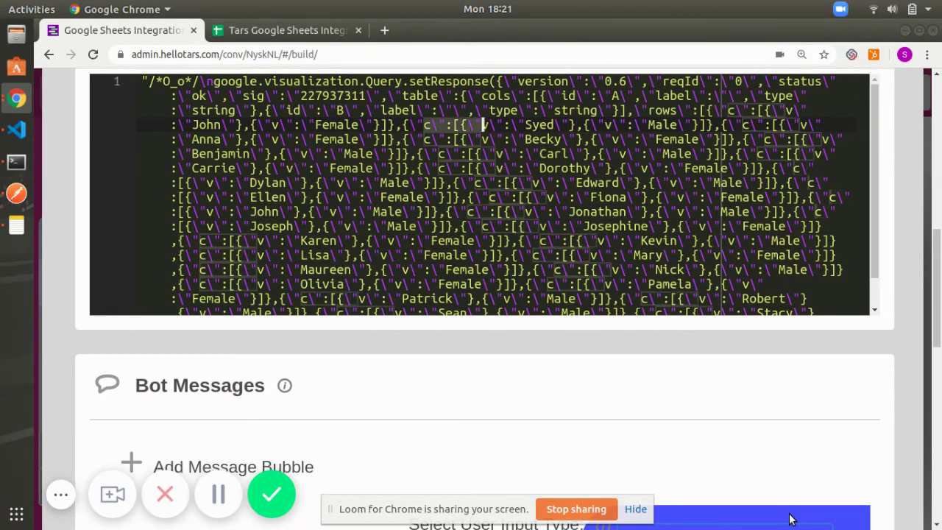
pyautogui.hotkey('shift', 'Right')
pyautogui.hotkey('shift', 'Right')
pyautogui.hotkey('shift', 'Right')
pyautogui.hotkey('shift', 'Right')
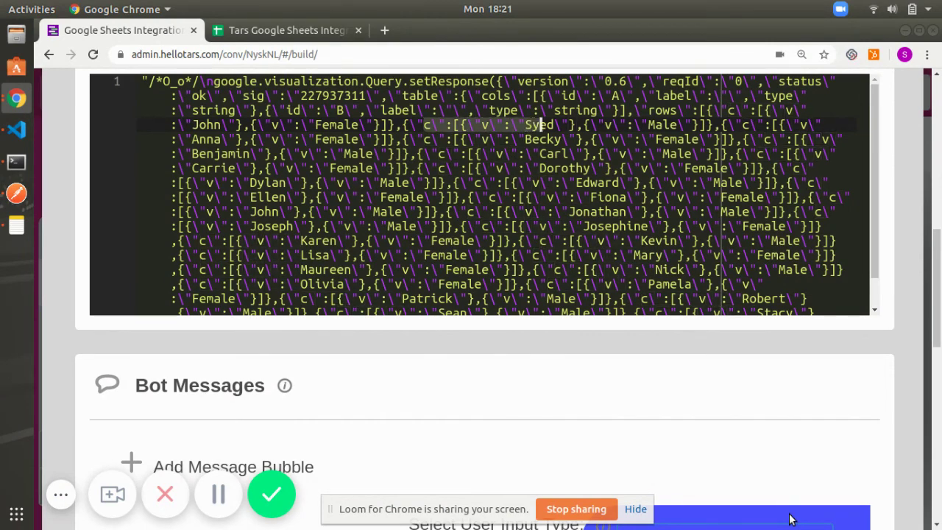
# - Highlight the first object in the second student's "c" array, which holds the name, to examine index 0
pyautogui.press('Right')
pyautogui.press('Right')
pyautogui.press('Right')
pyautogui.press('Left')
pyautogui.press('Left')
pyautogui.press('Left')
pyautogui.press('Left')
pyautogui.press('Left')
pyautogui.press('Left')
pyautogui.press('Left')
pyautogui.press('Left')
pyautogui.press('Left')
pyautogui.press('Left')
pyautogui.press('Left')
pyautogui.press('Left')
pyautogui.press('Left')
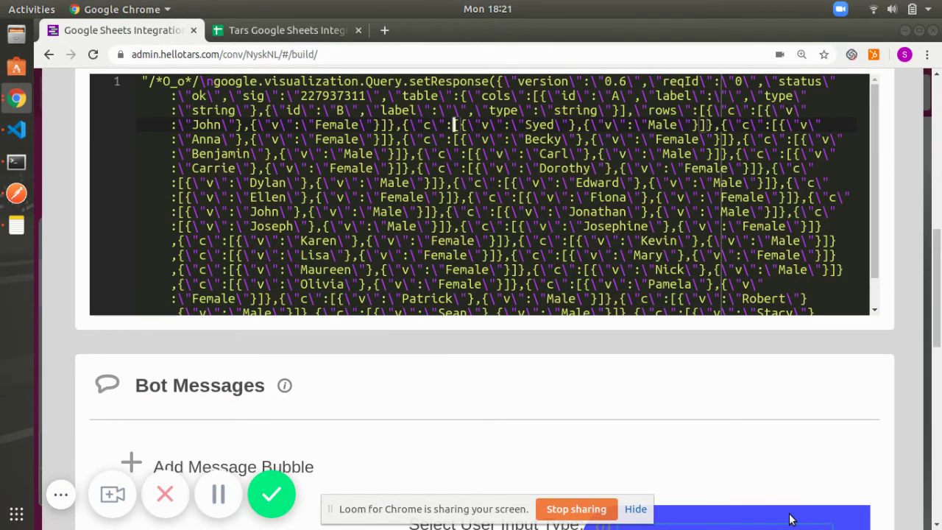
pyautogui.hotkey('shift', 'Right')
pyautogui.hotkey('shift', 'Right')
pyautogui.hotkey('shift', 'Right')
pyautogui.hotkey('shift', 'Right')
pyautogui.hotkey('shift', 'Right')
pyautogui.hotkey('shift', 'Right')
pyautogui.hotkey('shift', 'Right')
pyautogui.hotkey('shift', 'Right')
pyautogui.hotkey('shift', 'Right')
pyautogui.hotkey('shift', 'Right')
pyautogui.hotkey('shift', 'Right')
pyautogui.hotkey('shift', 'Right')
pyautogui.hotkey('shift', 'Right')
pyautogui.hotkey('shift', 'Right')
pyautogui.hotkey('shift', 'Right')
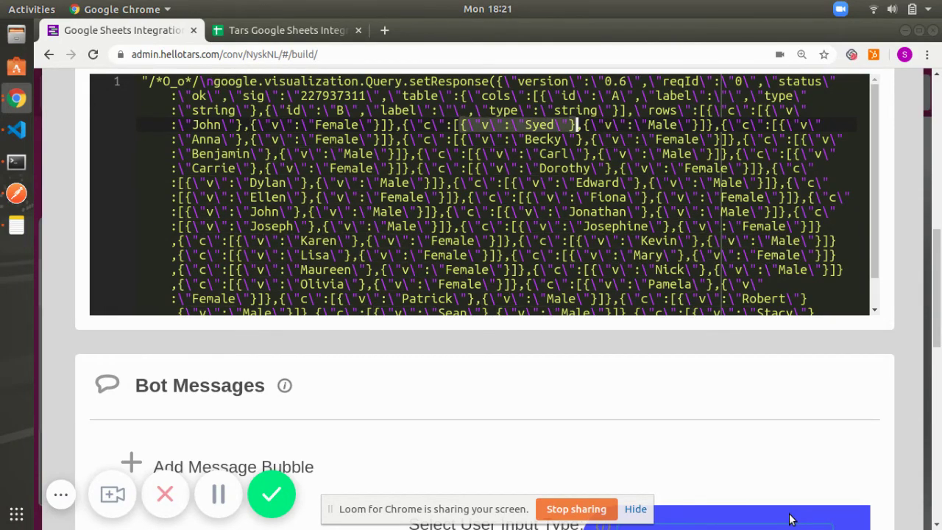
pyautogui.press('Left')
pyautogui.press('Left')
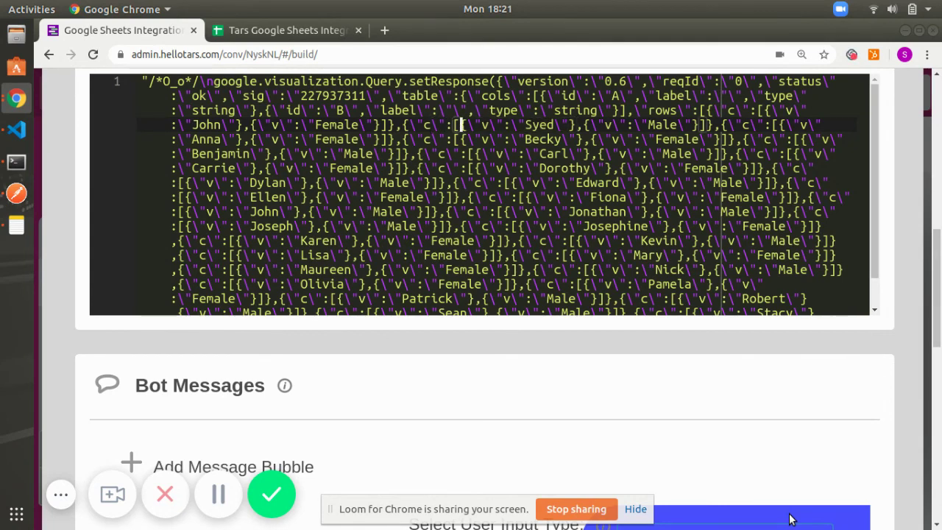
pyautogui.hotkey('shift', 'Right')
pyautogui.hotkey('shift', 'Right')
pyautogui.hotkey('shift', 'Right')
pyautogui.hotkey('shift', 'Right')
pyautogui.hotkey('shift', 'Right')
pyautogui.hotkey('shift', 'Right')
pyautogui.hotkey('shift', 'Right')
pyautogui.hotkey('shift', 'Right')
pyautogui.hotkey('shift', 'Right')
pyautogui.hotkey('shift', 'Right')
pyautogui.hotkey('shift', 'Right')
pyautogui.hotkey('shift', 'Right')
pyautogui.hotkey('shift', 'Right')
pyautogui.hotkey('shift', 'Right')
pyautogui.hotkey('shift', 'Right')
pyautogui.hotkey('shift', 'Right')
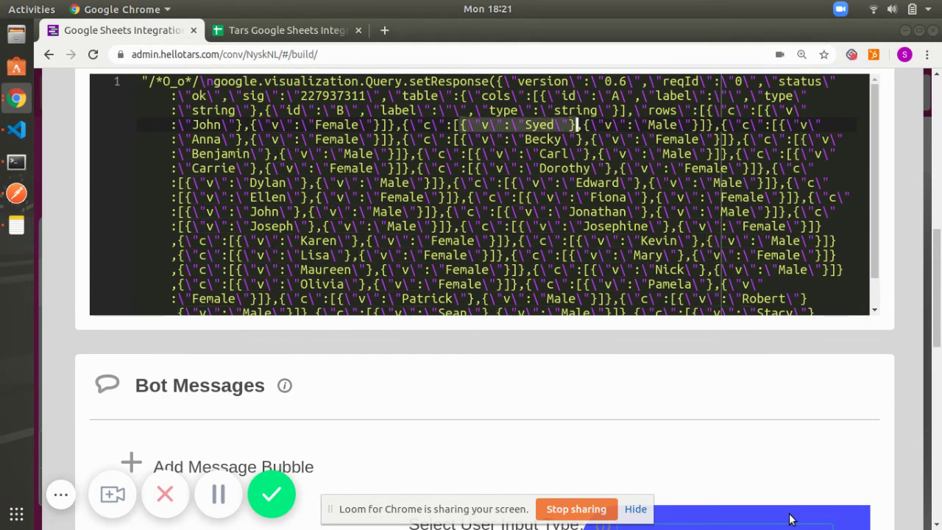
# - Highlight the second object in the same "c" array, which holds the gender, to examine index 1
pyautogui.press('Left')
pyautogui.press('Right')
pyautogui.press('Right')
pyautogui.press('Right')
pyautogui.press('Right')
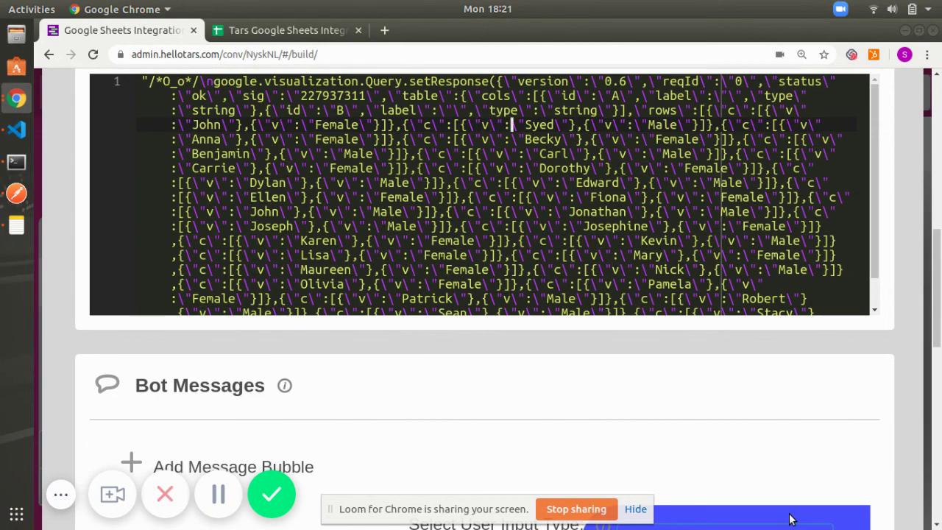
pyautogui.press('Right')
pyautogui.press('Right')
pyautogui.press('Right')
pyautogui.press('Right')
pyautogui.press('Right')
pyautogui.press('Right')
pyautogui.press('Right')
pyautogui.press('Right')
pyautogui.hotkey('shift', 'Right')
pyautogui.hotkey('shift', 'Right')
pyautogui.hotkey('shift', 'Right')
pyautogui.hotkey('shift', 'Right')
pyautogui.hotkey('shift', 'Right')
pyautogui.hotkey('shift', 'Right')
pyautogui.hotkey('shift', 'Right')
pyautogui.hotkey('shift', 'Right')
pyautogui.hotkey('shift', 'Right')
pyautogui.hotkey('shift', 'Right')
pyautogui.hotkey('shift', 'Right')
pyautogui.hotkey('shift', 'Right')
pyautogui.hotkey('shift', 'Right')
pyautogui.hotkey('shift', 'Right')
pyautogui.hotkey('shift', 'Right')
pyautogui.hotkey('shift', 'Right')
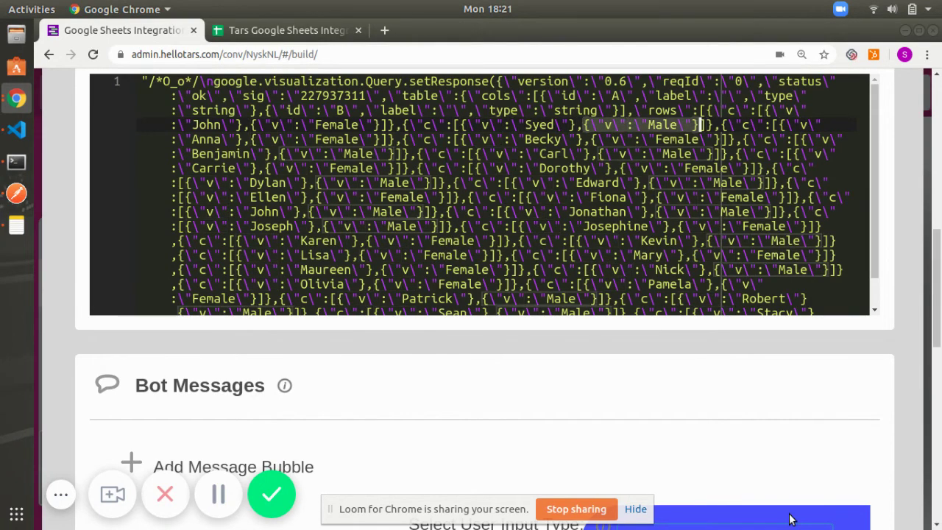
pyautogui.press('Right')
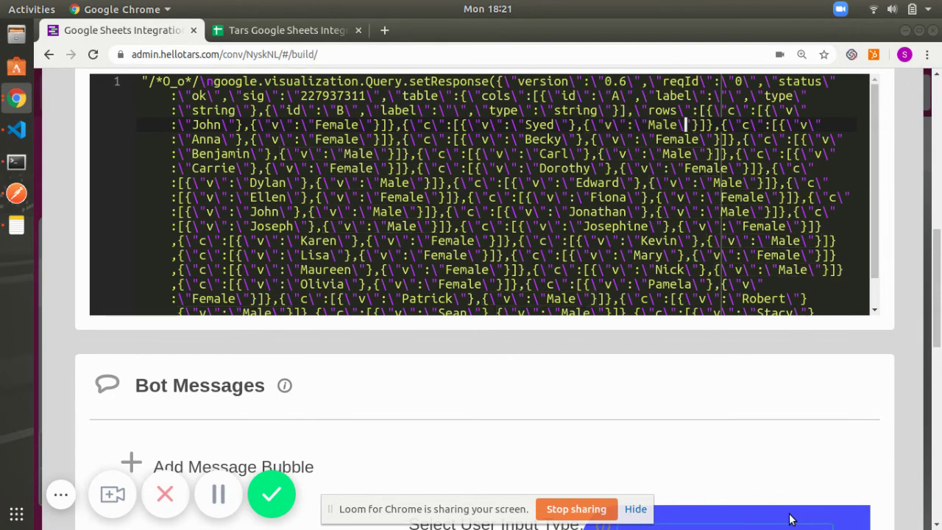
# - Highlight the "Male" value stored under the "v" key of the second student's gender object
pyautogui.press('Left')
pyautogui.press('Left')
pyautogui.press('Left')
pyautogui.press('Left')
pyautogui.press('Left')
pyautogui.press('Left')
pyautogui.press('Left')
pyautogui.press('Left')
pyautogui.hotkey('shift', 'Right')
pyautogui.hotkey('shift', 'Right')
pyautogui.hotkey('shift', 'Right')
pyautogui.hotkey('shift', 'Right')
pyautogui.hotkey('shift', 'Right')
pyautogui.hotkey('shift', 'Right')
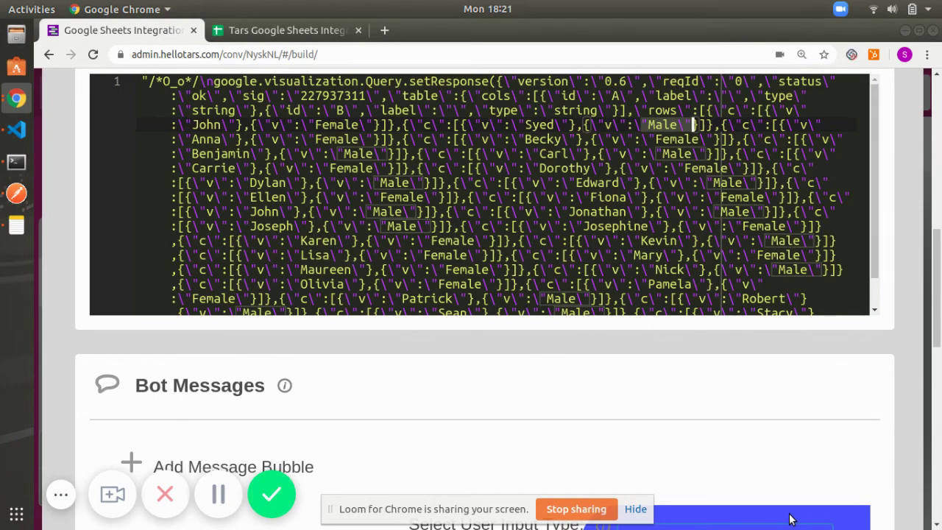
# - Save and close the googlesheets_call gambit
pyautogui.hotkey('ctrl', '-')
pyautogui.hotkey('ctrl', '-')
pyautogui.hotkey('ctrl', '-')
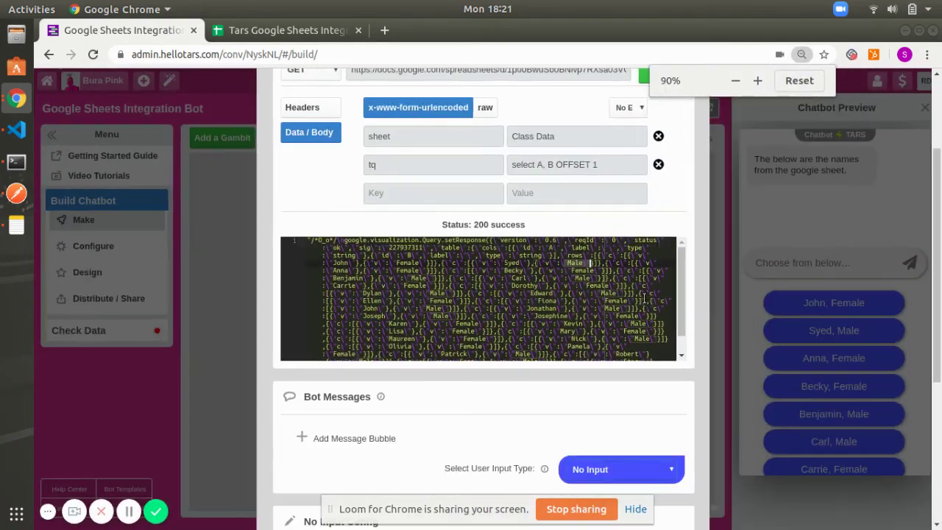
pyautogui.scroll(3, 645, 298)
pyautogui.click(668, 120)
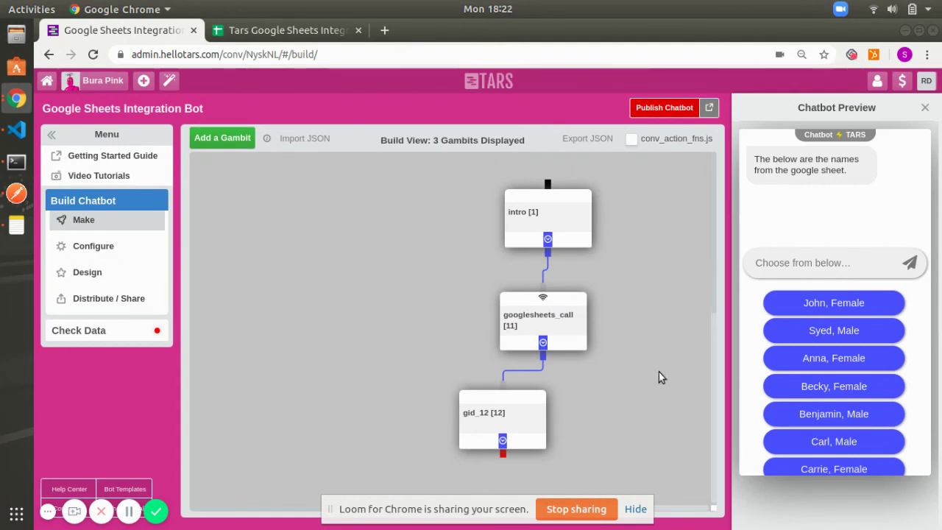
# - Review row 2 of the Tars Google Sheets Integration spreadsheet from Student Name to Extracurricular Activity, and return to the Tars builder
pyautogui.click(272, 30)
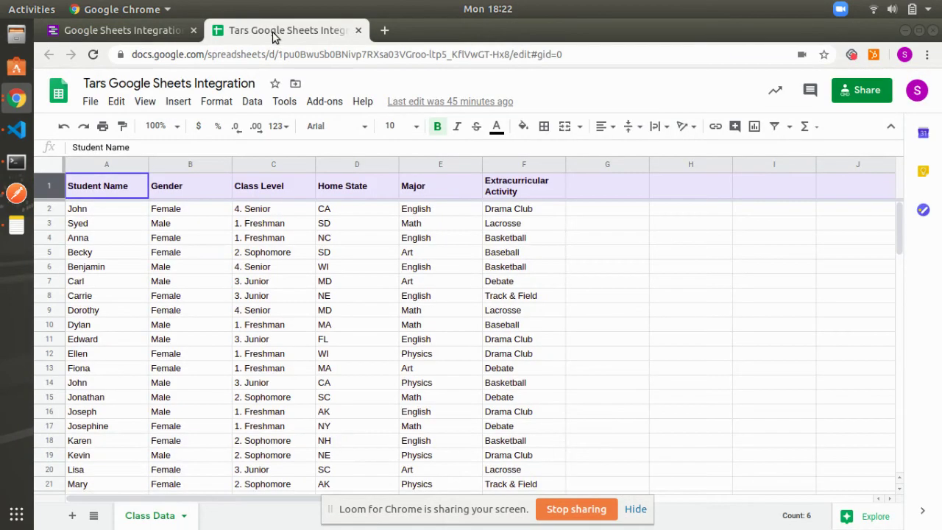
pyautogui.click(525, 211)
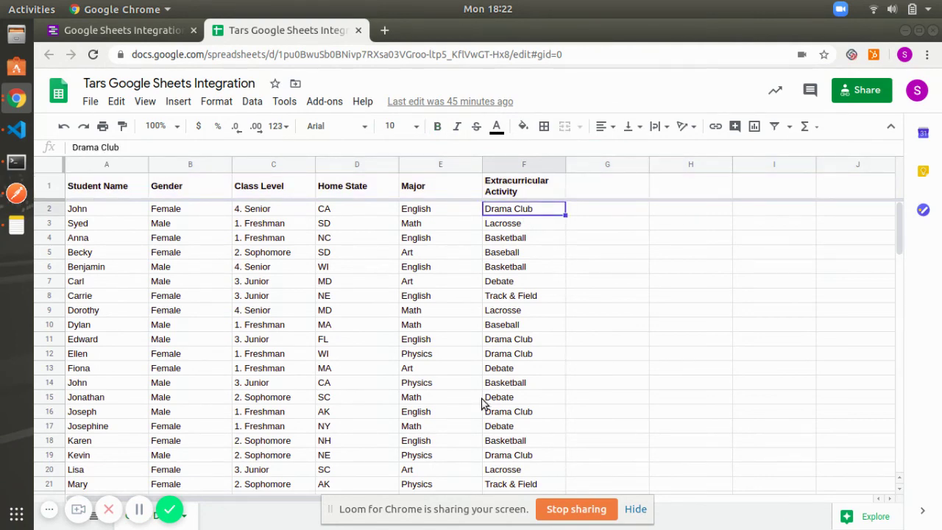
pyautogui.press('Left')
pyautogui.press('Left')
pyautogui.press('Left')
pyautogui.press('Left')
pyautogui.press('Left')
pyautogui.press('Right')
pyautogui.press('Right')
pyautogui.press('Right')
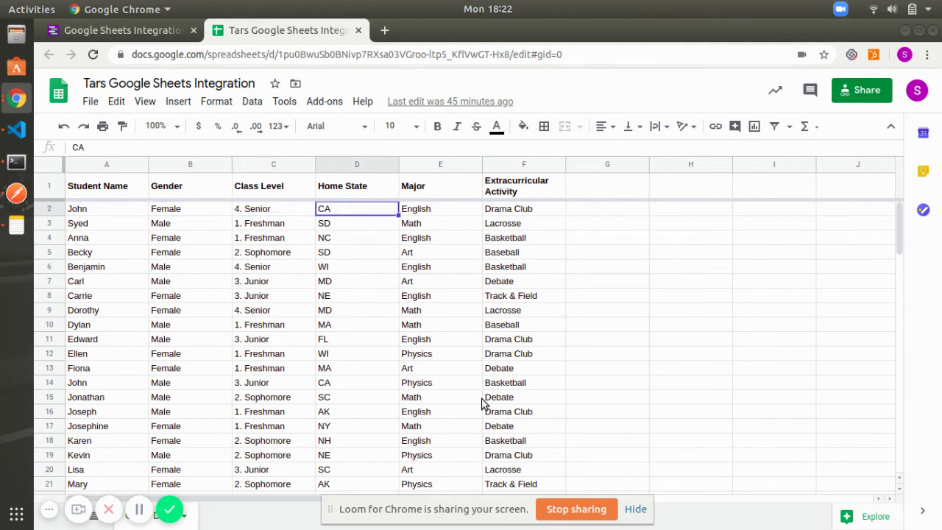
pyautogui.press('Right')
pyautogui.press('Right')
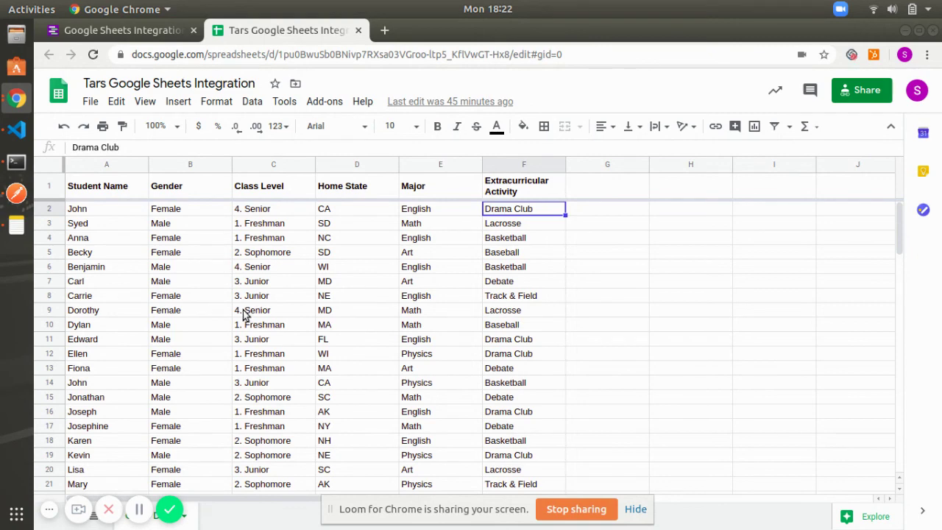
pyautogui.click(126, 30)
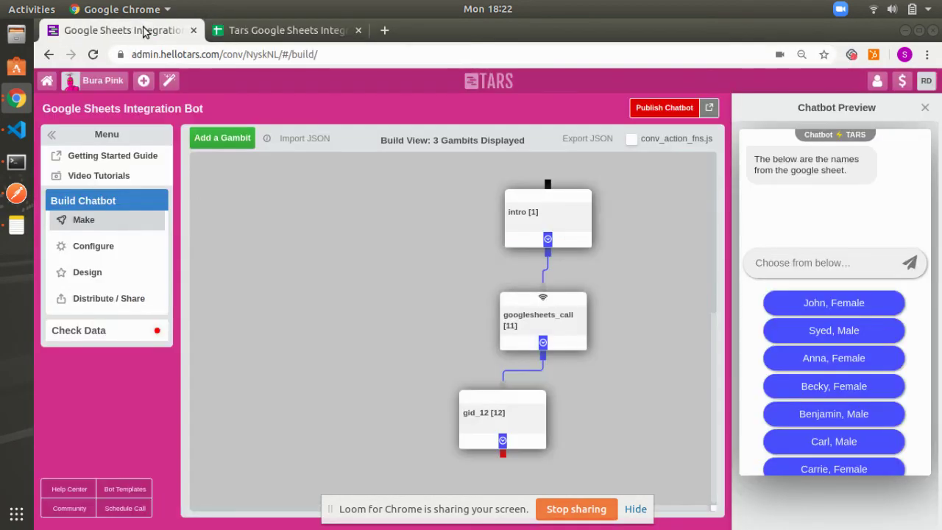